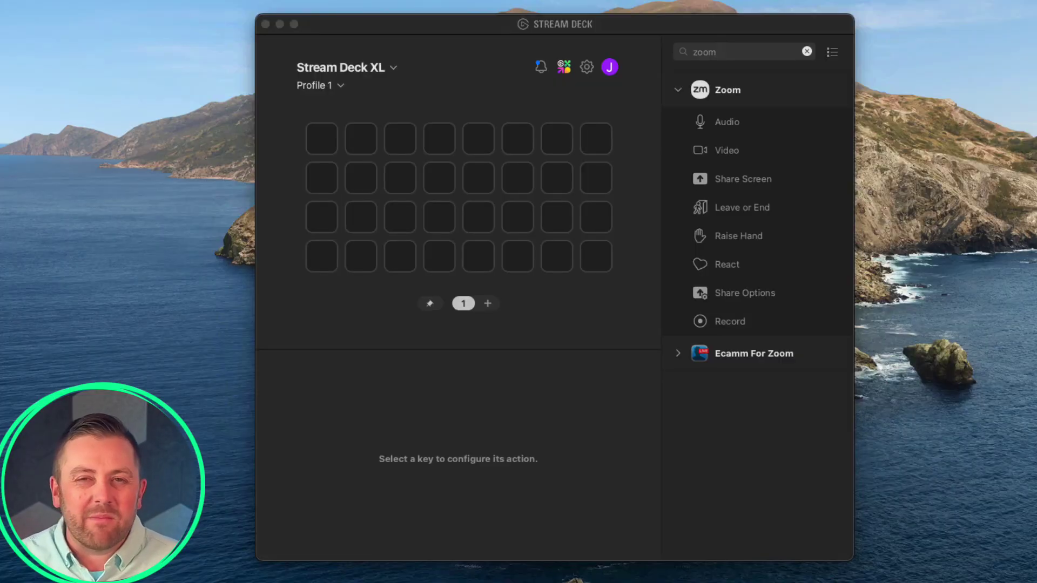
Step: Place Zoom Audio, Video, Raise Hand and Leave or End on the bottom row, and React top-left
click(717, 51)
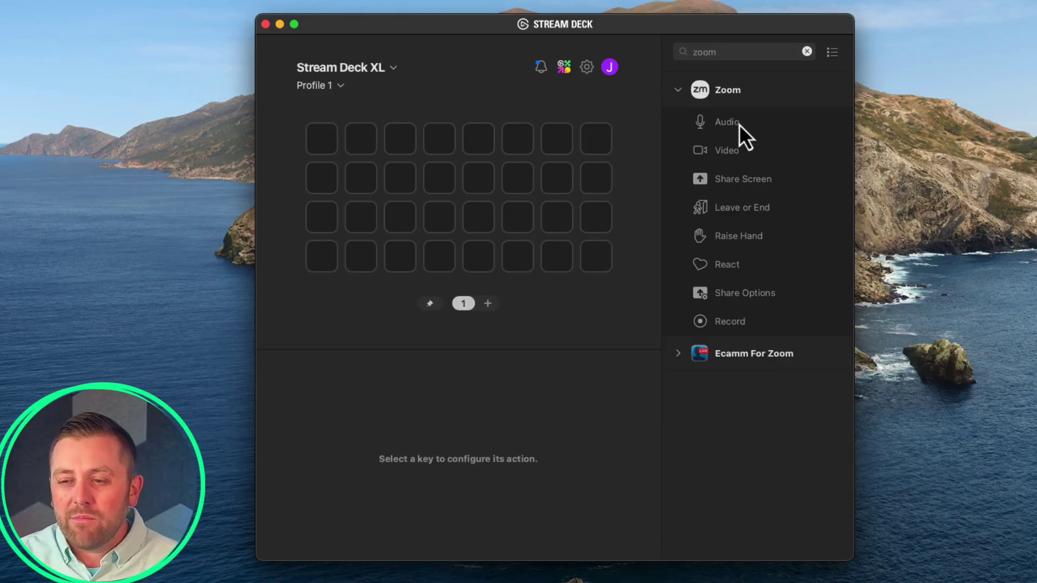
drag(725, 125, 322, 259)
drag(695, 157, 361, 267)
drag(742, 211, 608, 262)
drag(744, 240, 483, 265)
drag(730, 273, 323, 150)
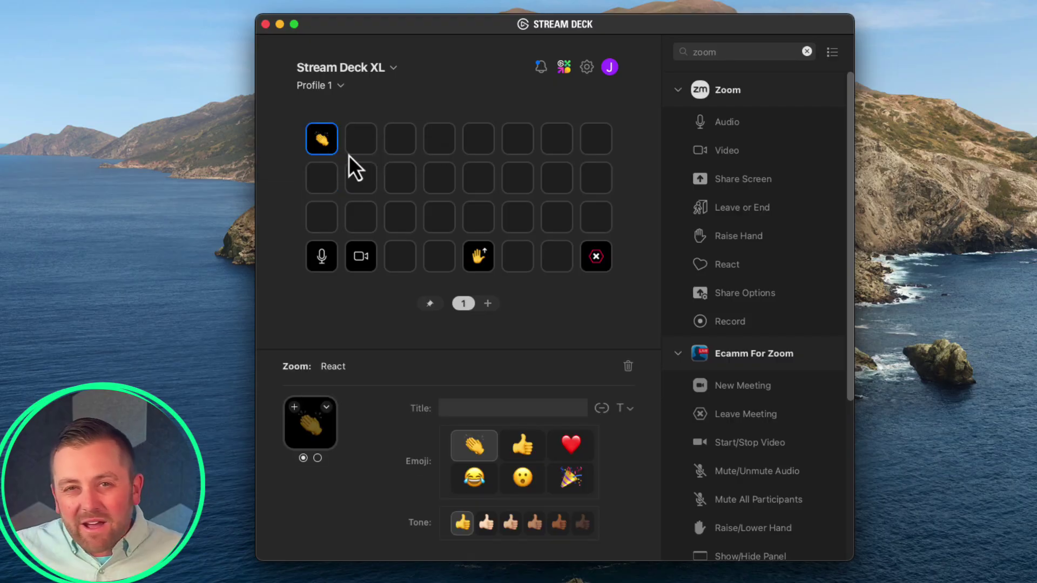
Step: Copy the clap React key into the five empty keys of the top row
right_click(331, 148)
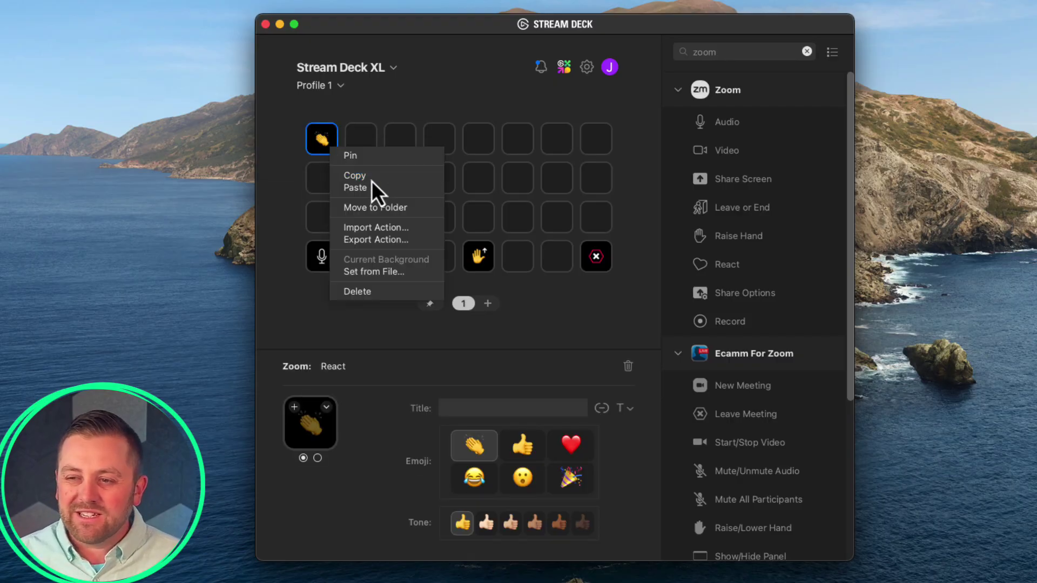
click(371, 177)
right_click(361, 147)
click(388, 156)
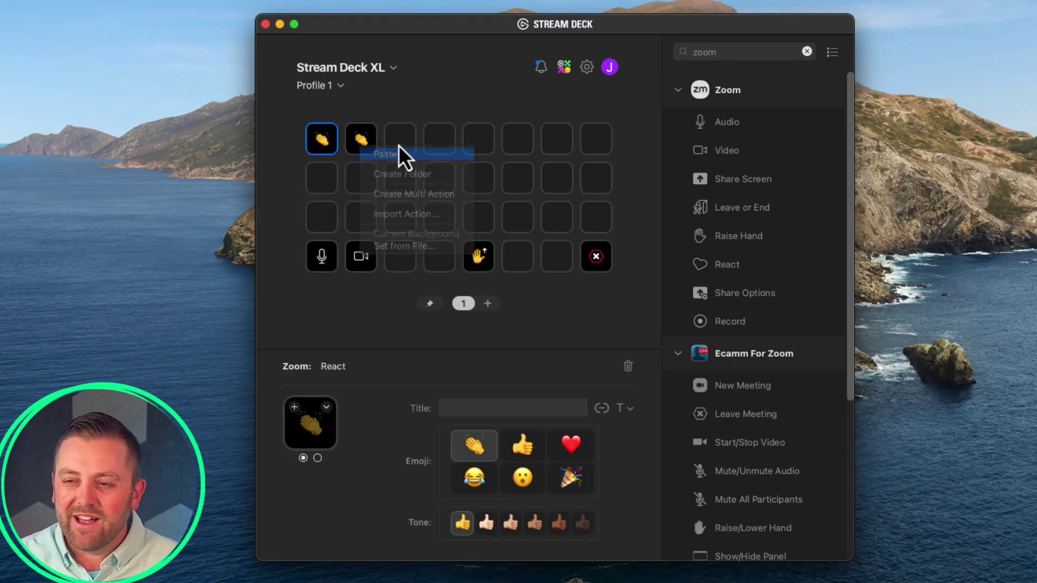
right_click(400, 141)
click(430, 144)
right_click(440, 143)
click(447, 146)
right_click(476, 143)
click(489, 149)
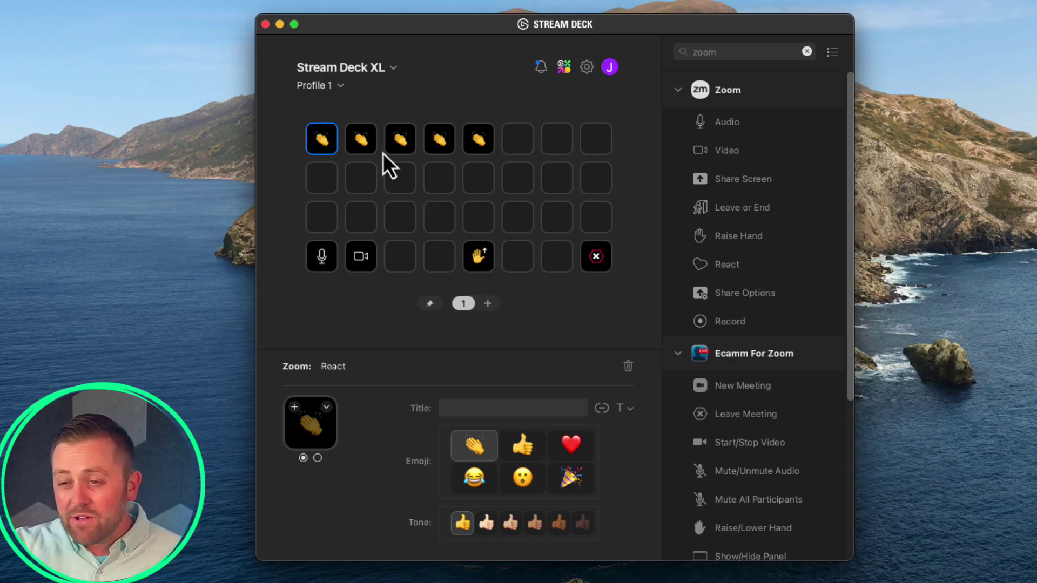
right_click(524, 141)
click(524, 149)
Step: Change the copies to thumbs-up, heart, laughing, surprised and party popper emojis
click(370, 146)
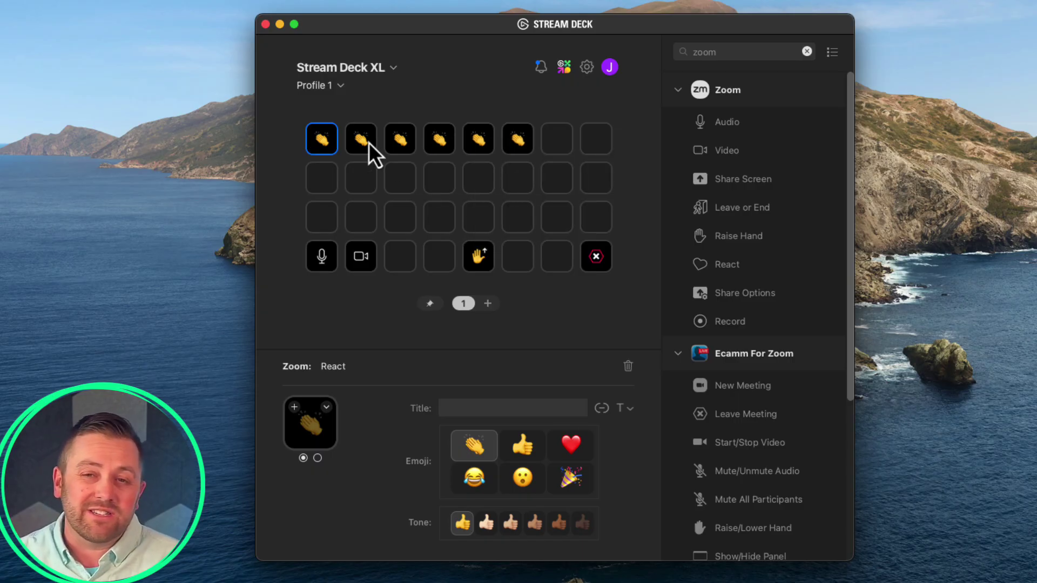
click(517, 447)
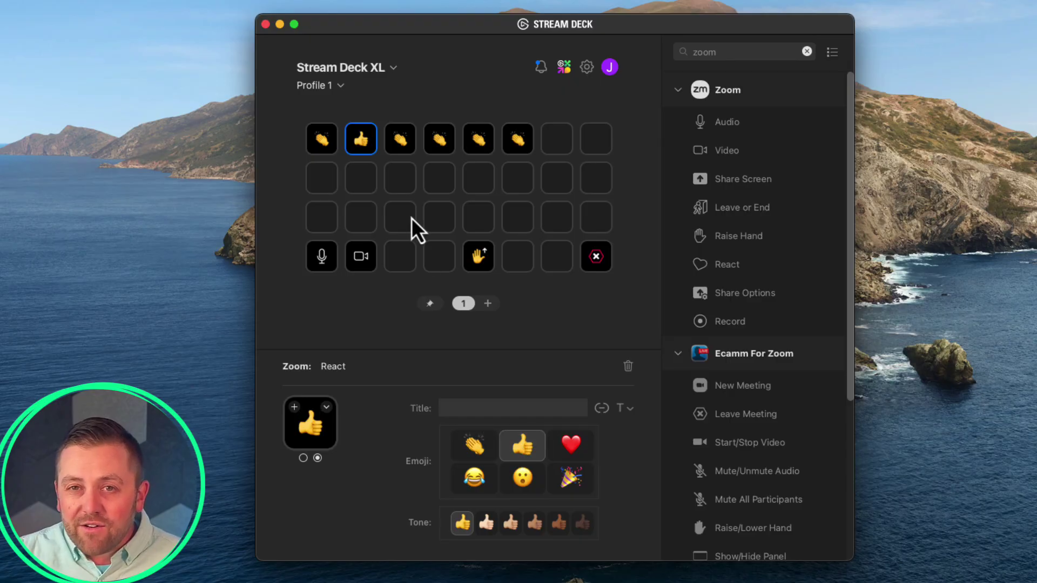
click(400, 141)
click(574, 454)
click(442, 145)
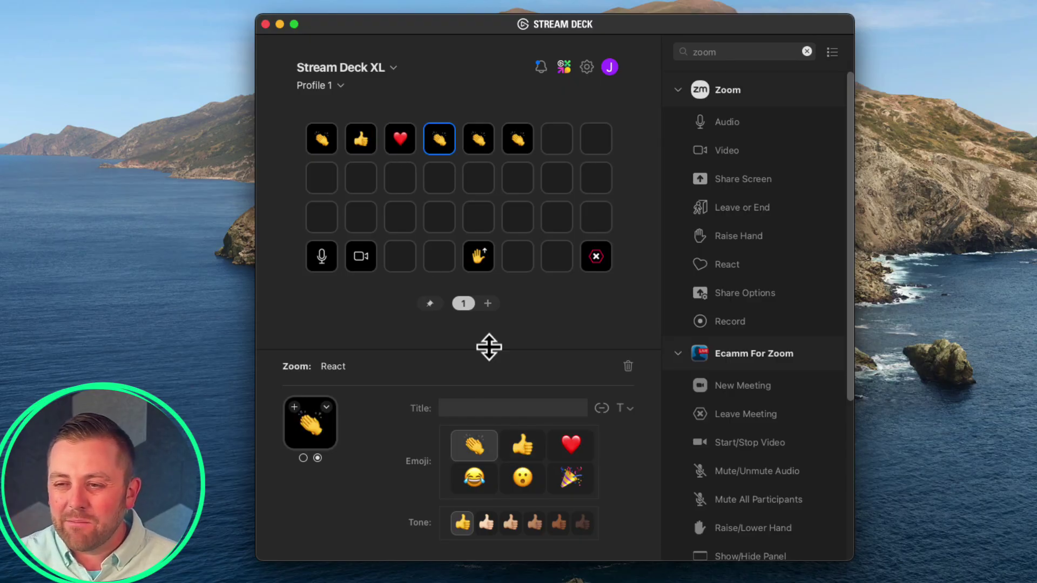
click(481, 478)
click(481, 139)
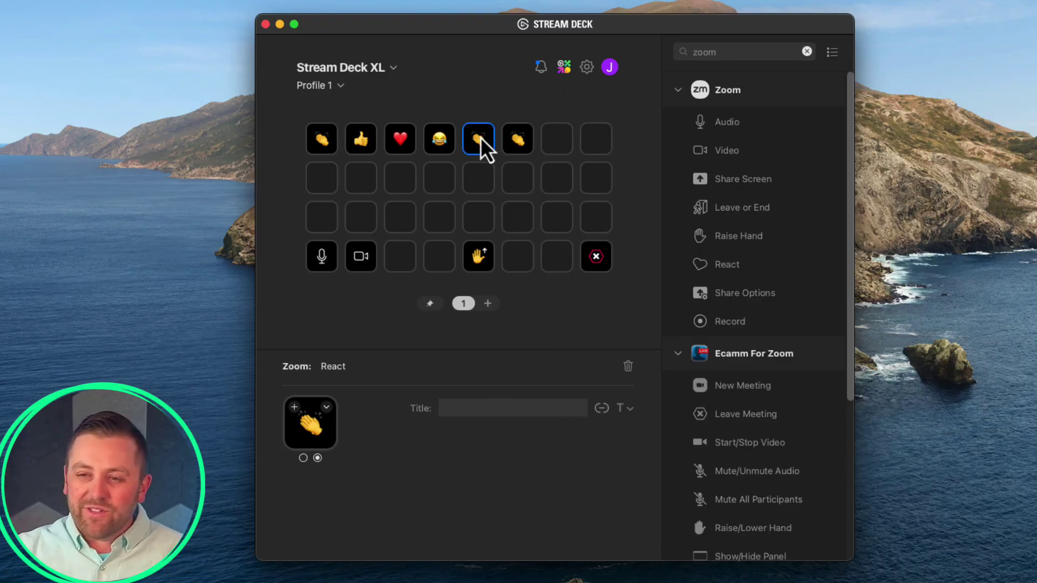
click(524, 478)
click(514, 147)
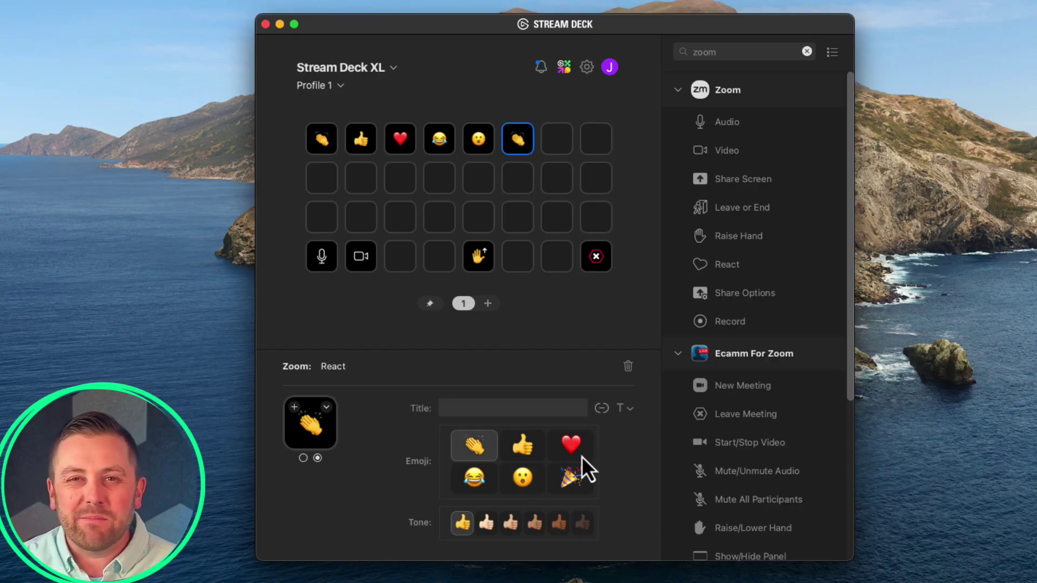
click(579, 478)
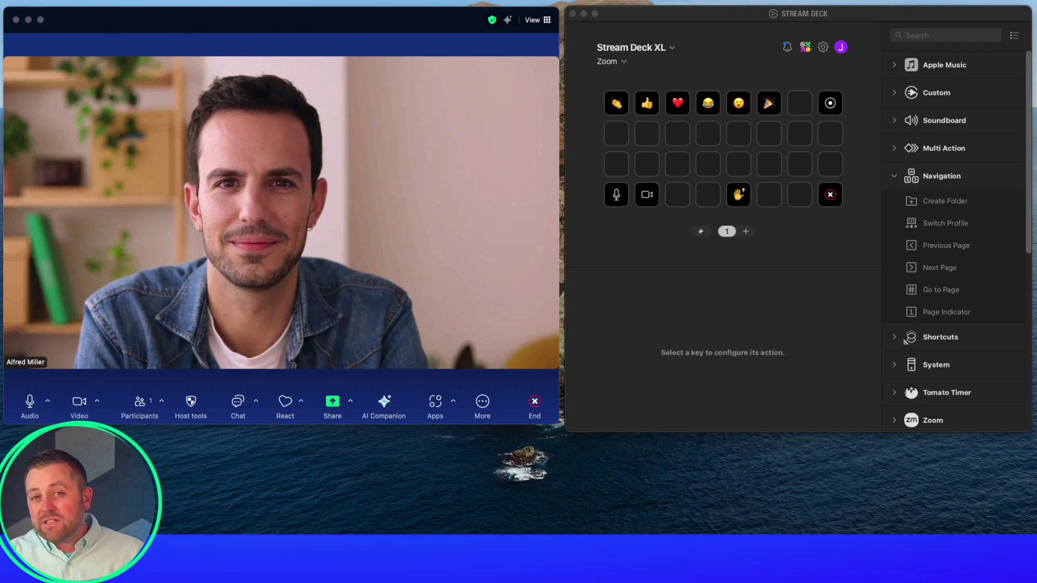
Step: Mute the Zoom microphone, then turn the camera off and back on from the Stream Deck
key(super+shift+a)
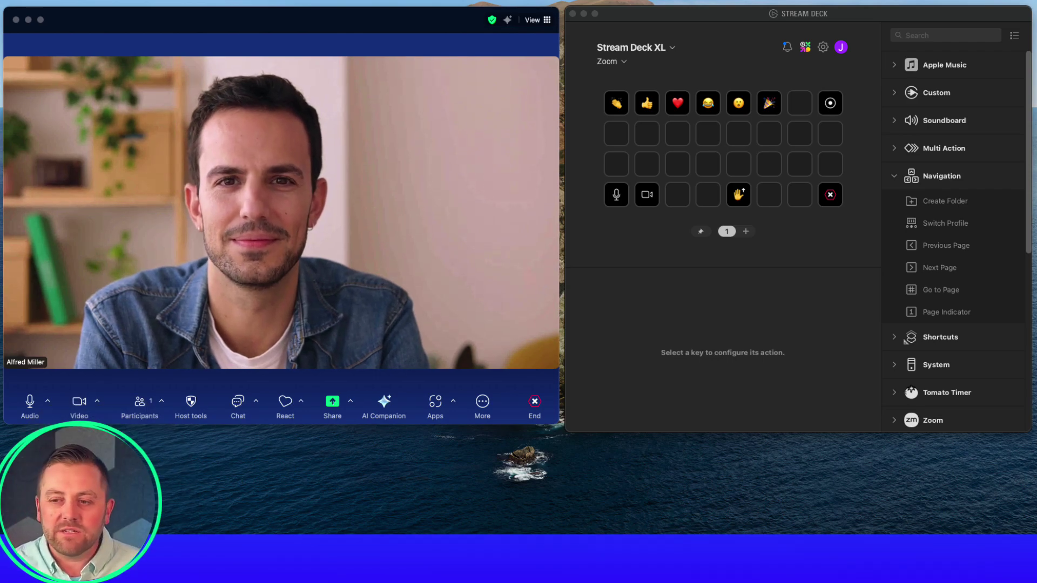
key(super+shift+v)
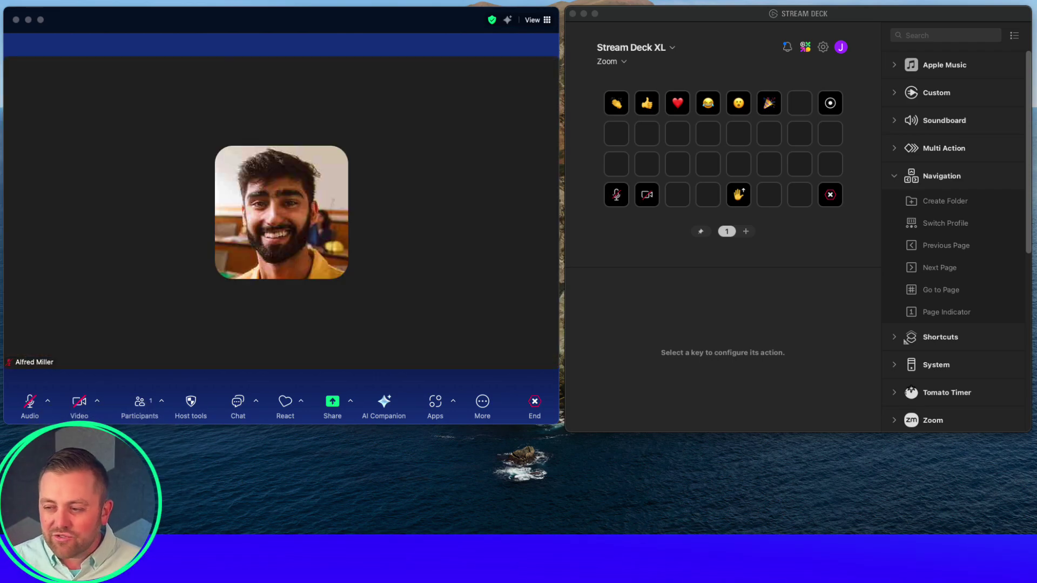
key(super+shift+v)
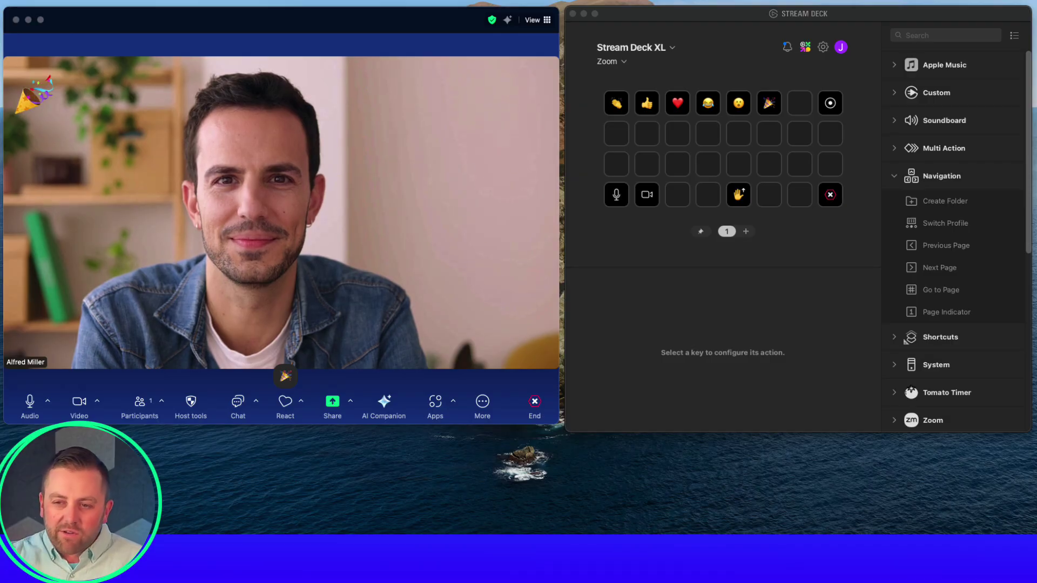
right_click(625, 168)
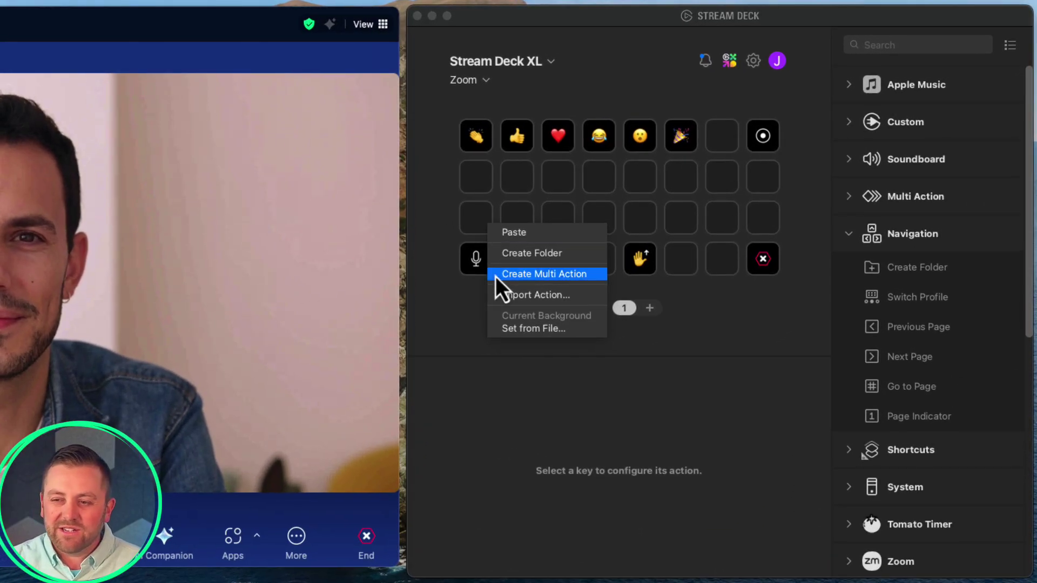
Step: Create a multi action on the empty key with a Zoom Audio step set to Unmute
click(495, 276)
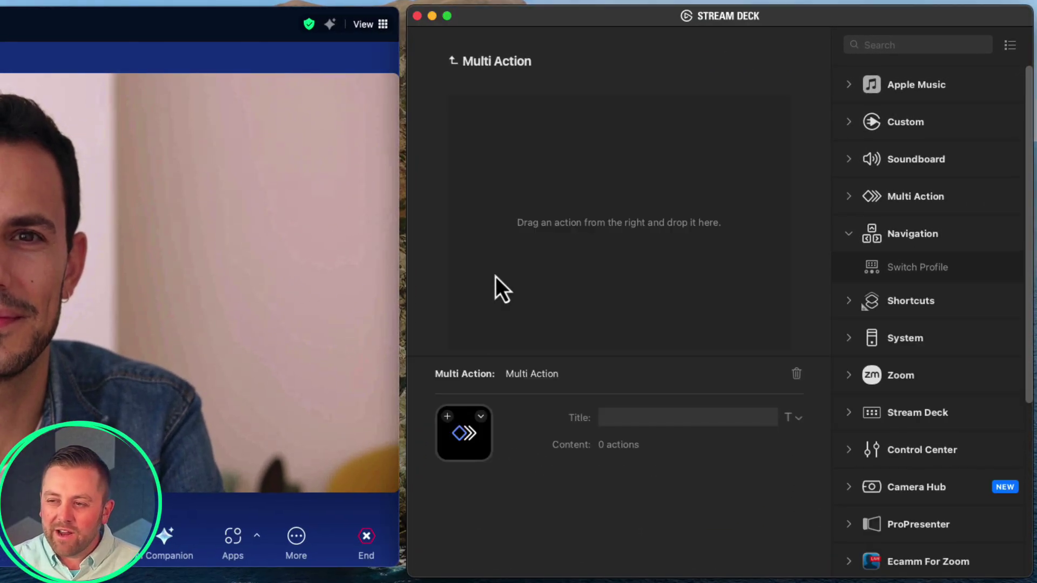
click(919, 45)
text(zoom)
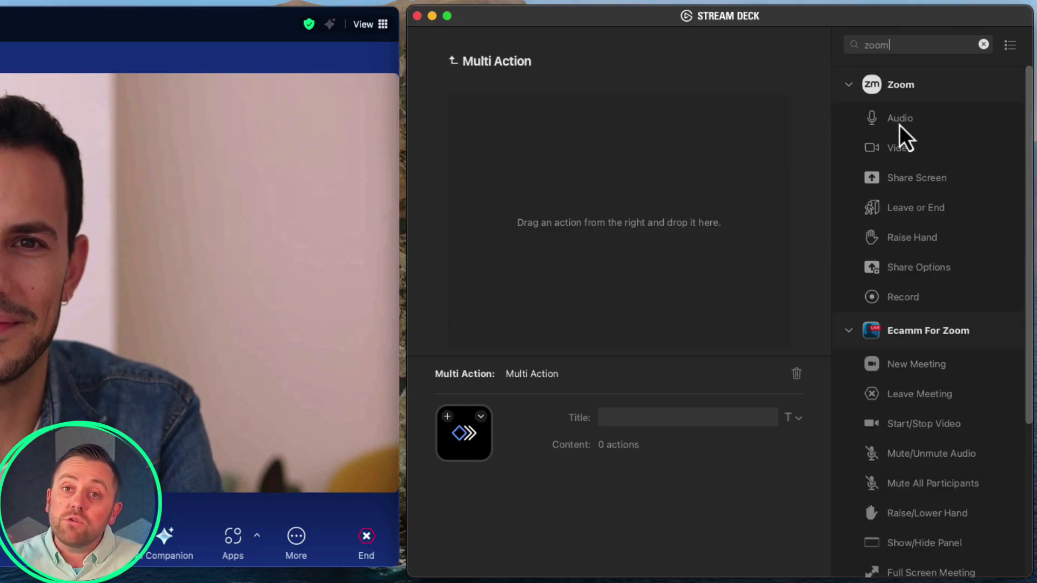
drag(899, 121, 604, 137)
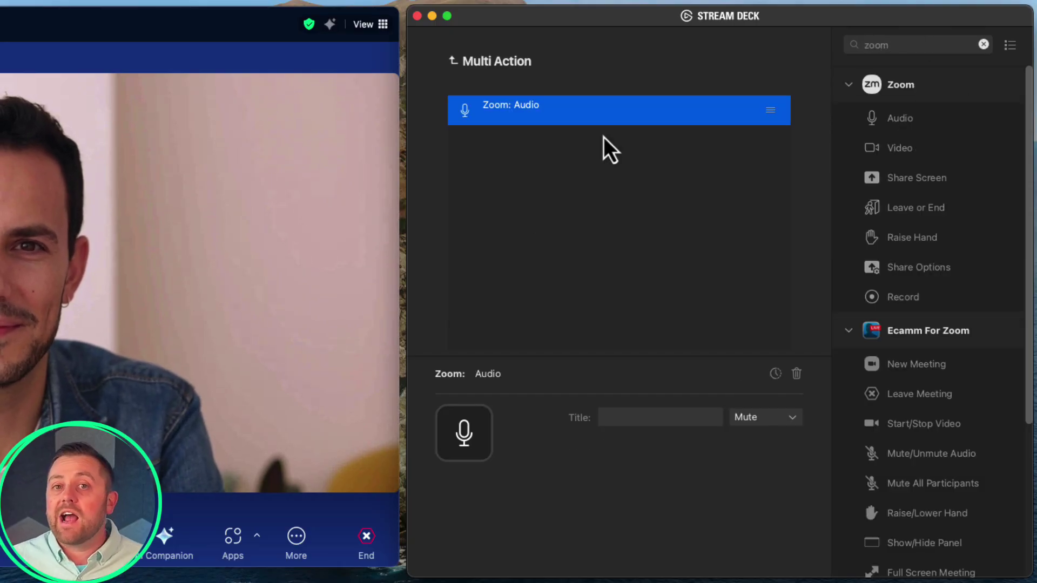
click(753, 417)
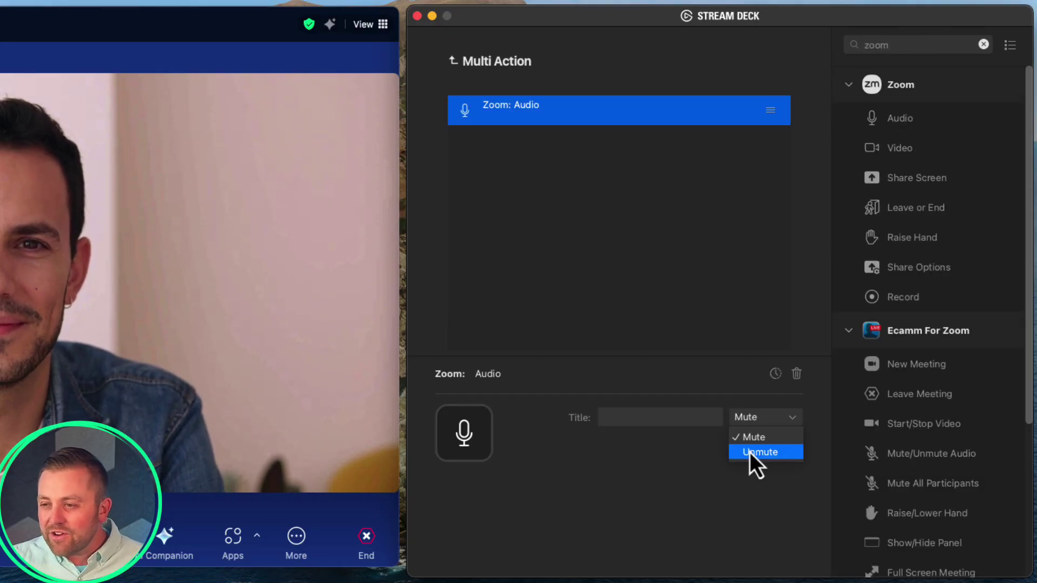
click(750, 452)
Step: Add a Zoom Video step set to Start Video as the second action
drag(884, 147, 652, 183)
click(759, 419)
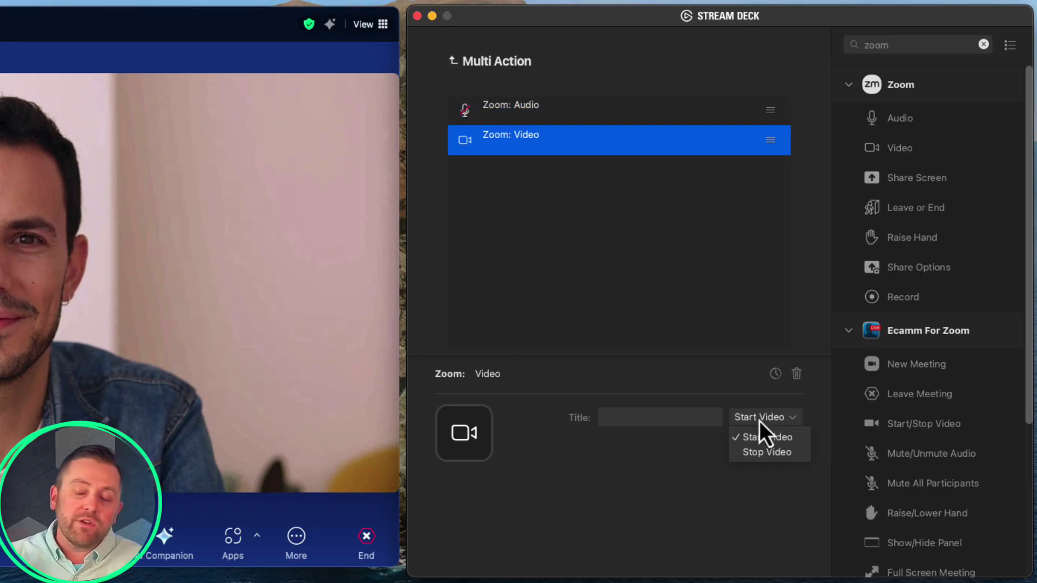
click(752, 441)
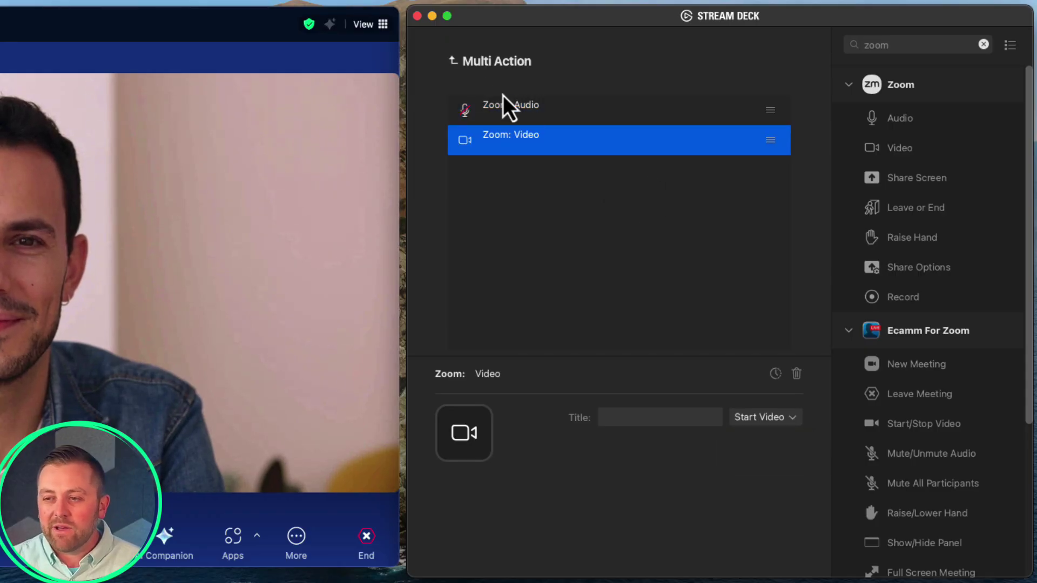
click(453, 62)
Step: Title the multi action 'AV On' and paste a copy onto the key beside it
click(478, 219)
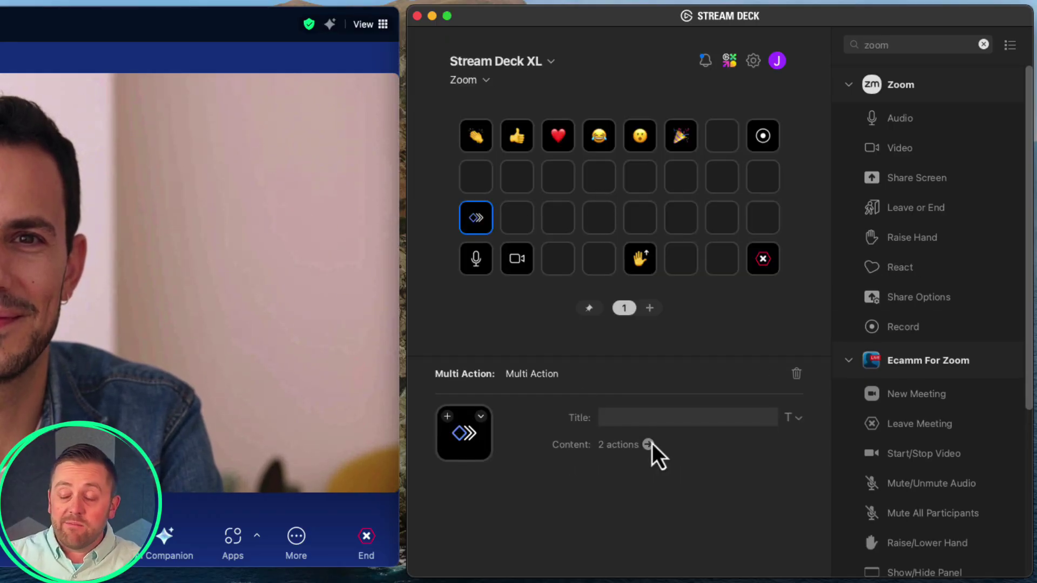
click(654, 418)
text(AV On)
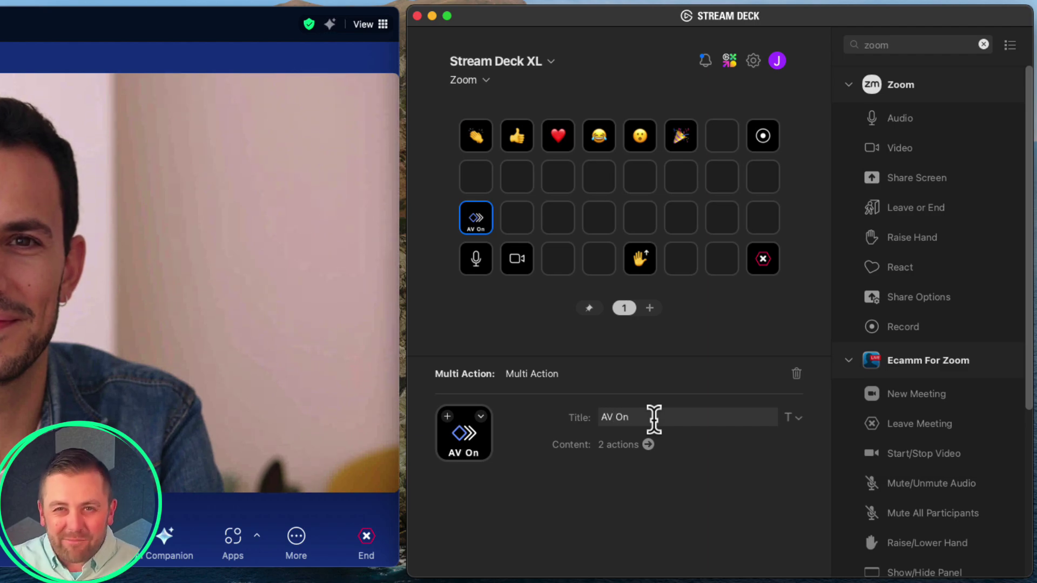
right_click(479, 227)
click(491, 253)
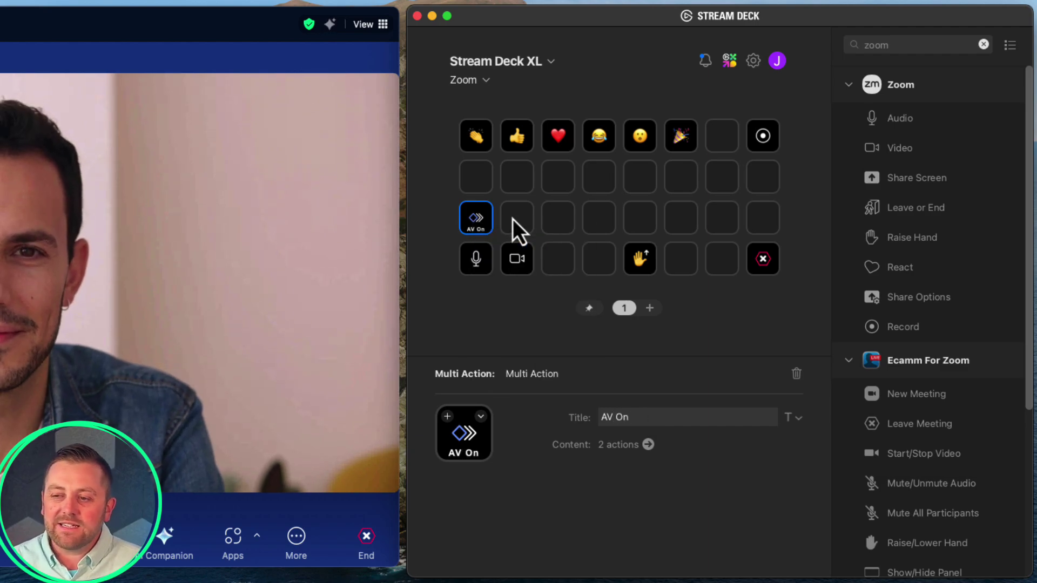
right_click(514, 219)
click(534, 229)
Step: Fix the titles so the original reads 'AV On' and the copy reads 'AV Off'
key(BackSpace)
text(ff)
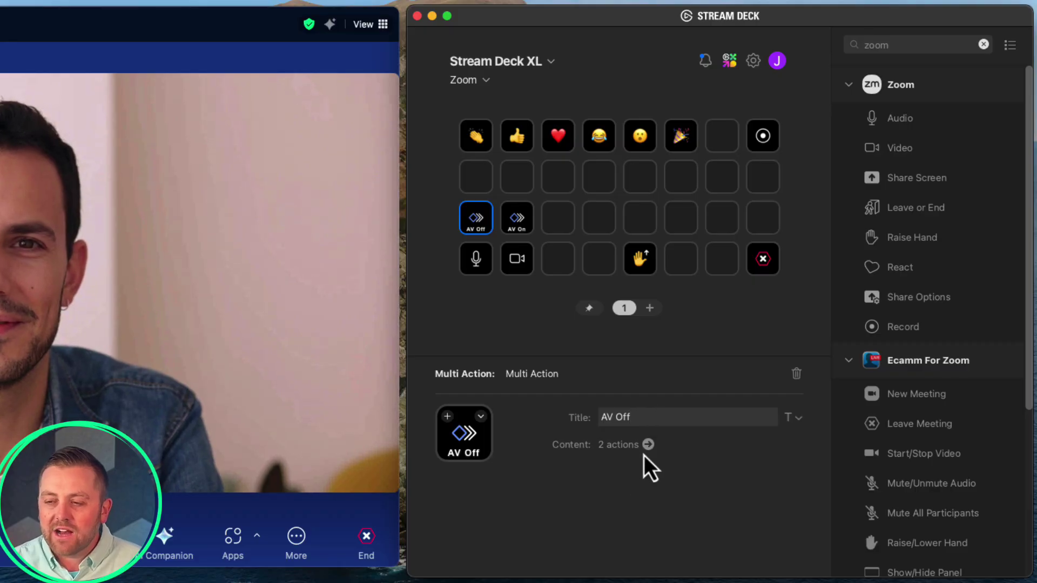
key(BackSpace)
key(BackSpace)
text(n)
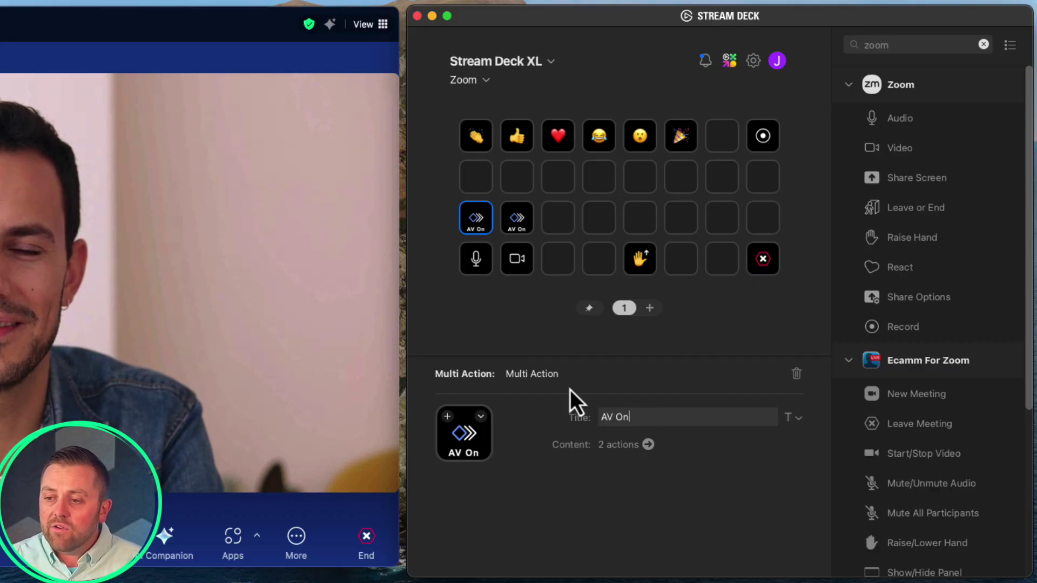
key(BackSpace)
text(ff)
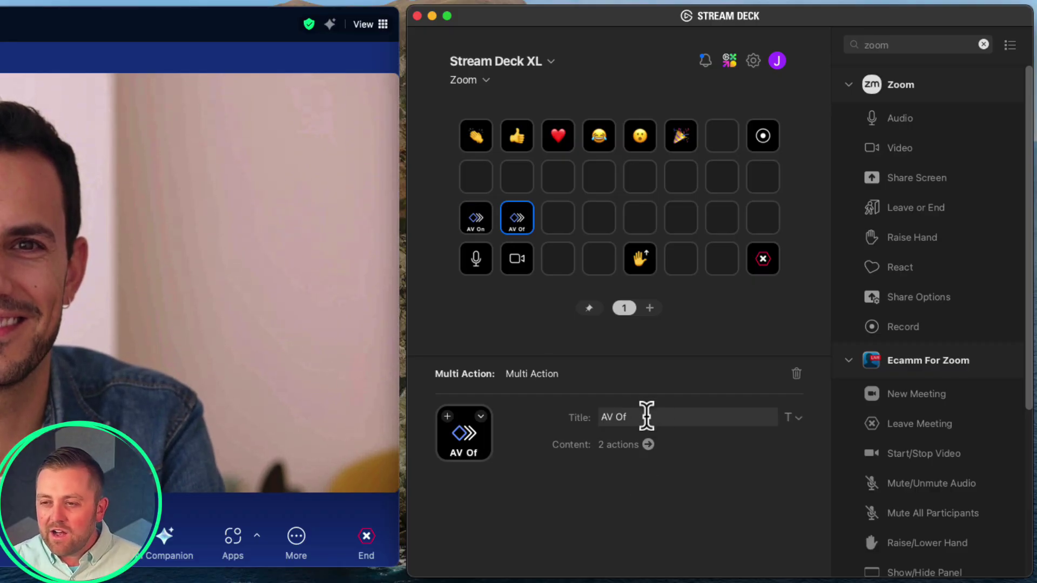
Step: Set the AV Off key's steps to Mute audio and Stop Video
click(648, 444)
click(552, 123)
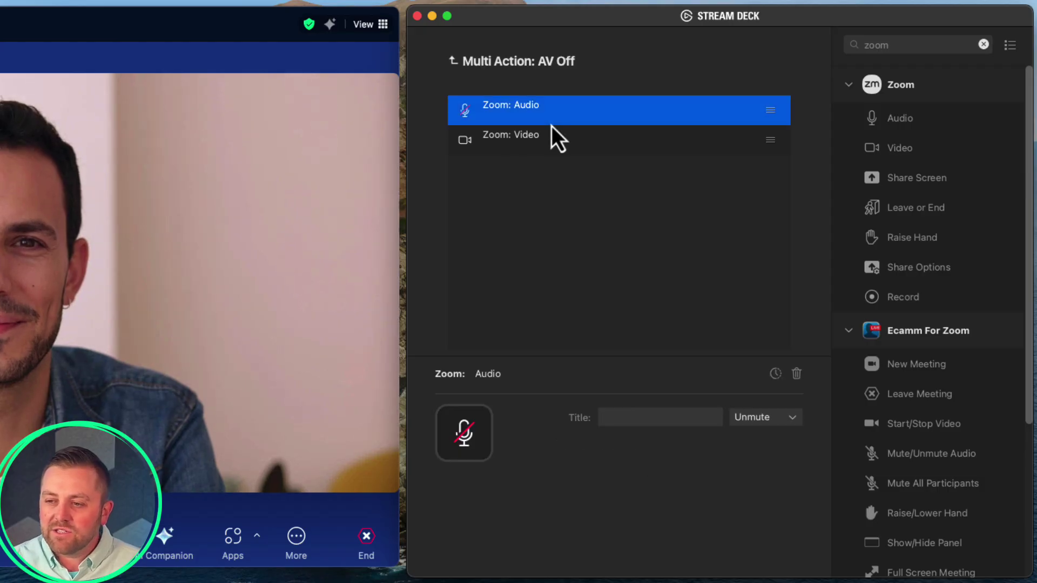
click(749, 416)
click(756, 435)
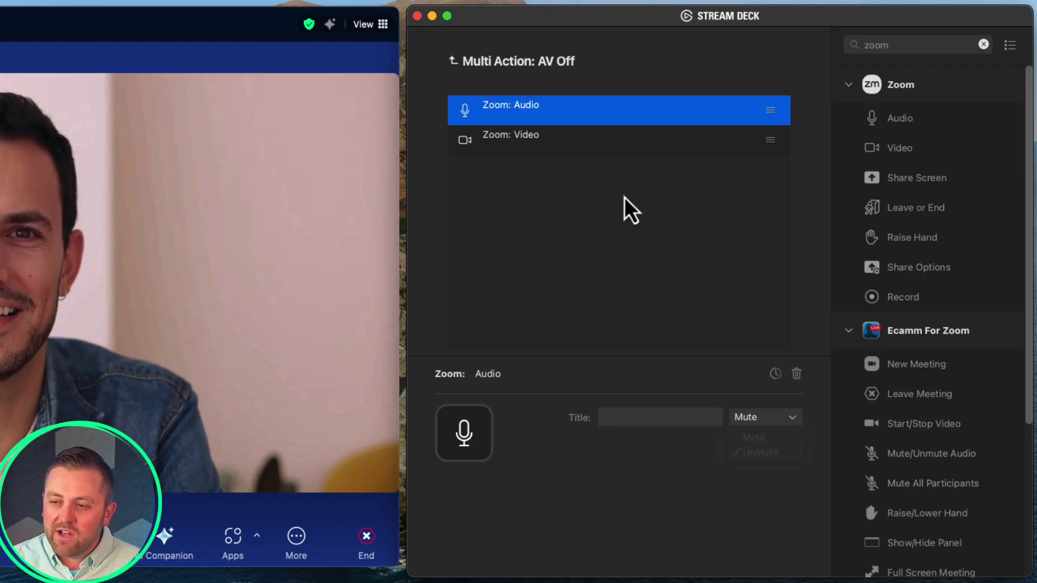
click(563, 137)
click(766, 424)
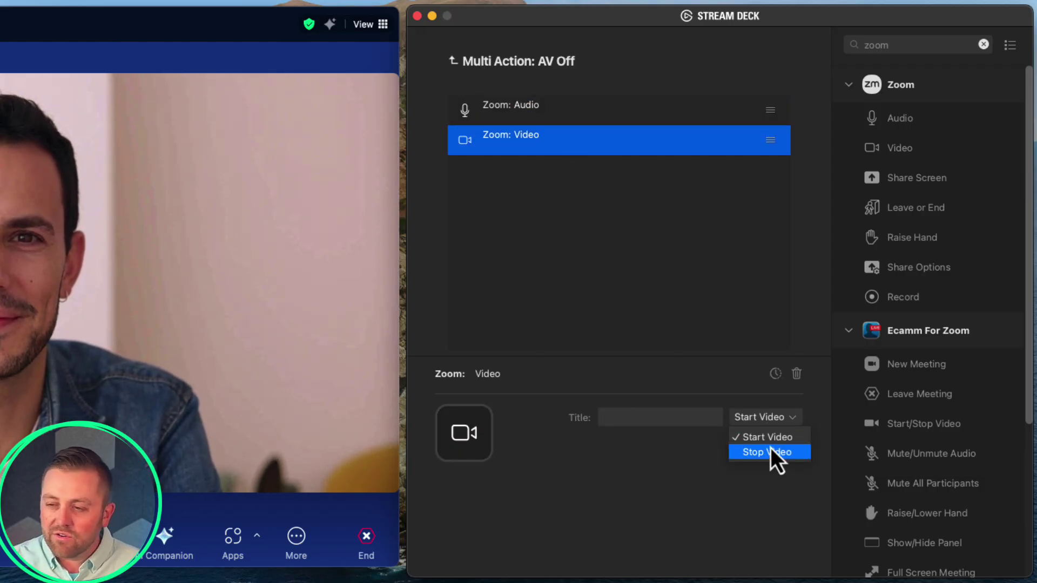
click(770, 449)
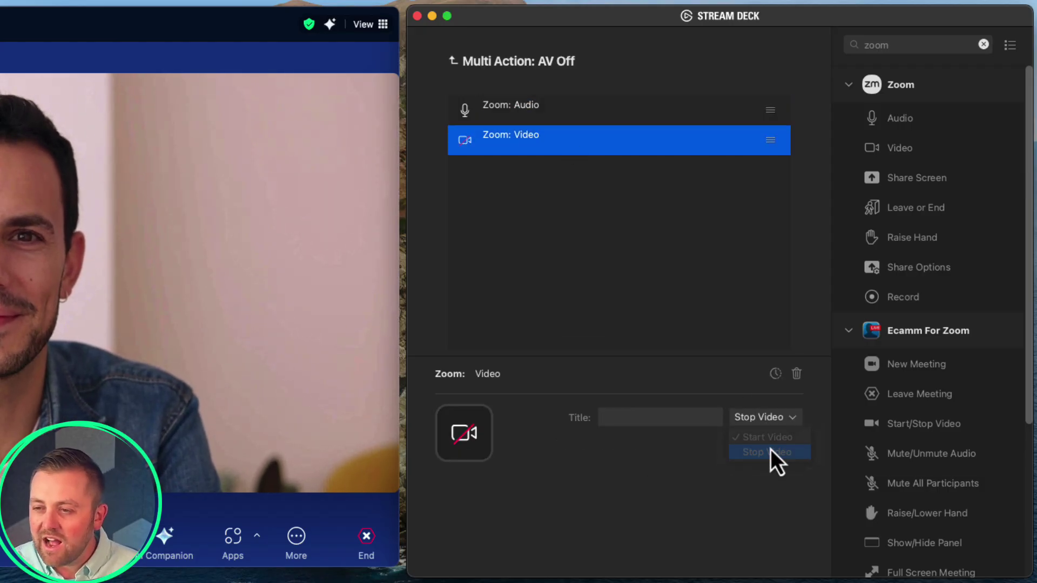
click(454, 61)
click(467, 59)
Step: Drop Zoom's Record action onto the last key of the top row
click(496, 296)
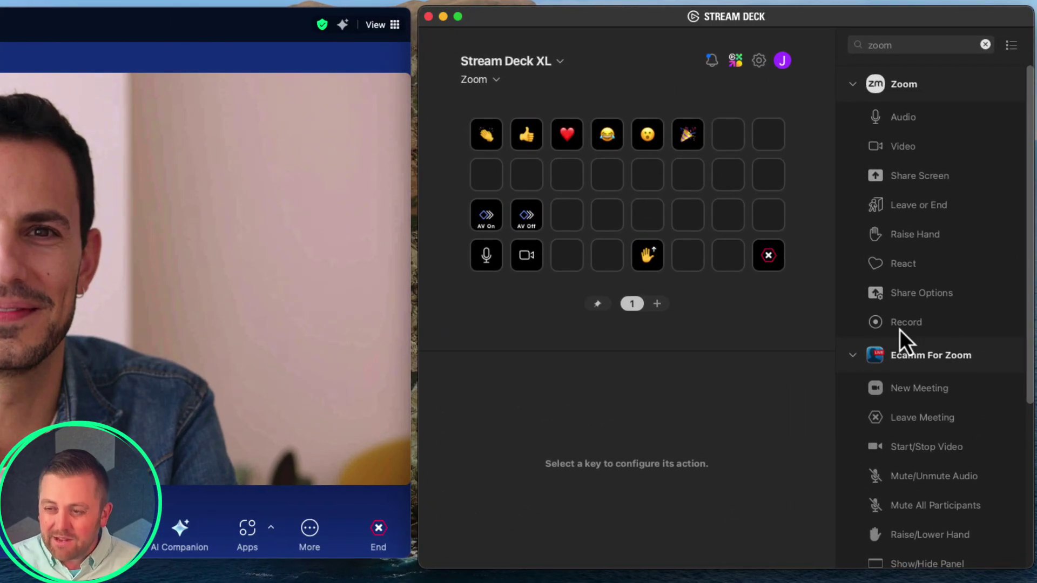
drag(928, 249, 837, 170)
drag(779, 222, 763, 150)
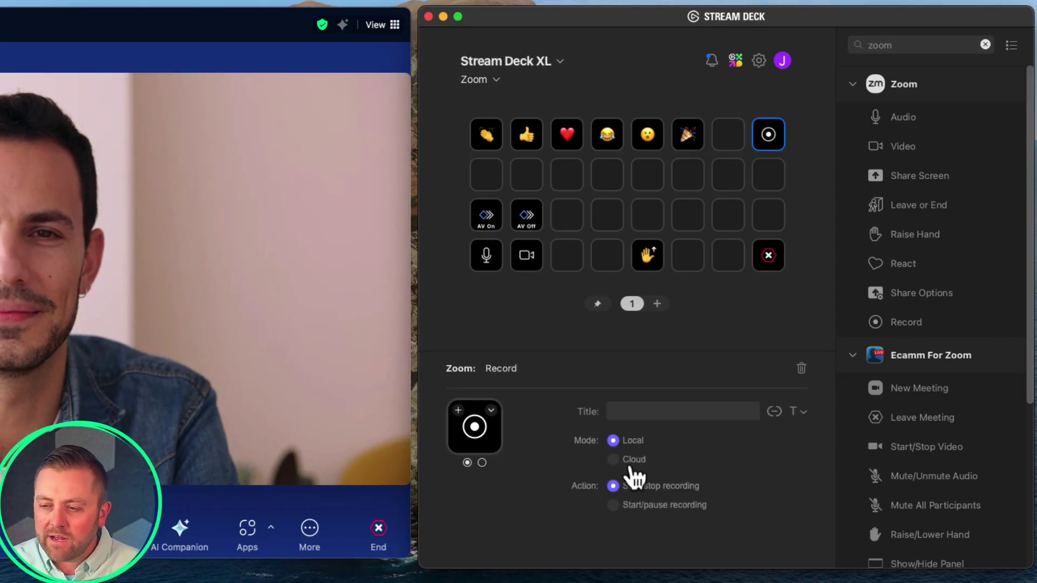
Step: Set the Record key to Cloud mode with Start/pause recording, titled 'Start/Pause'
click(635, 459)
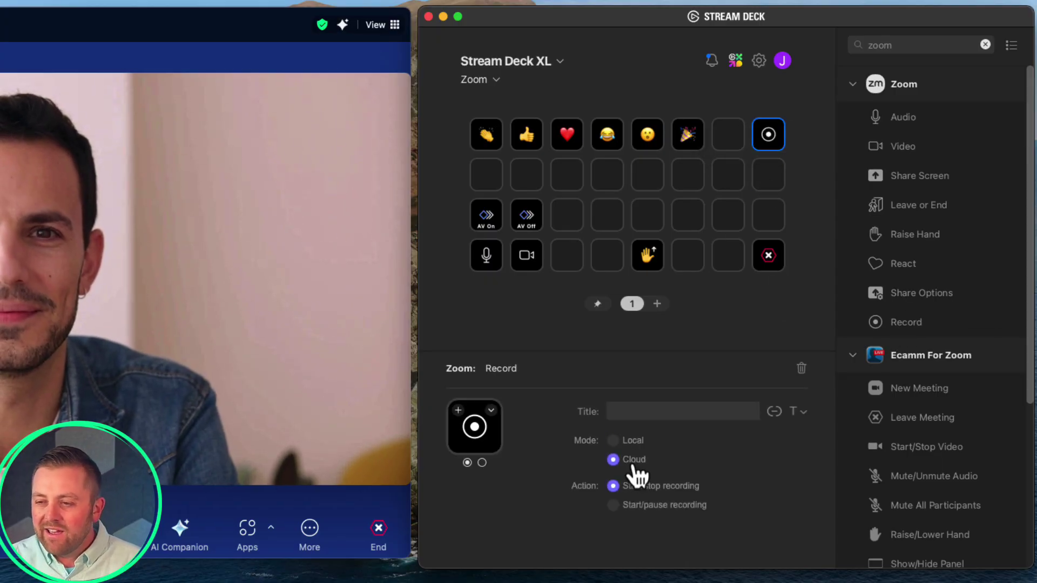
click(642, 506)
click(638, 412)
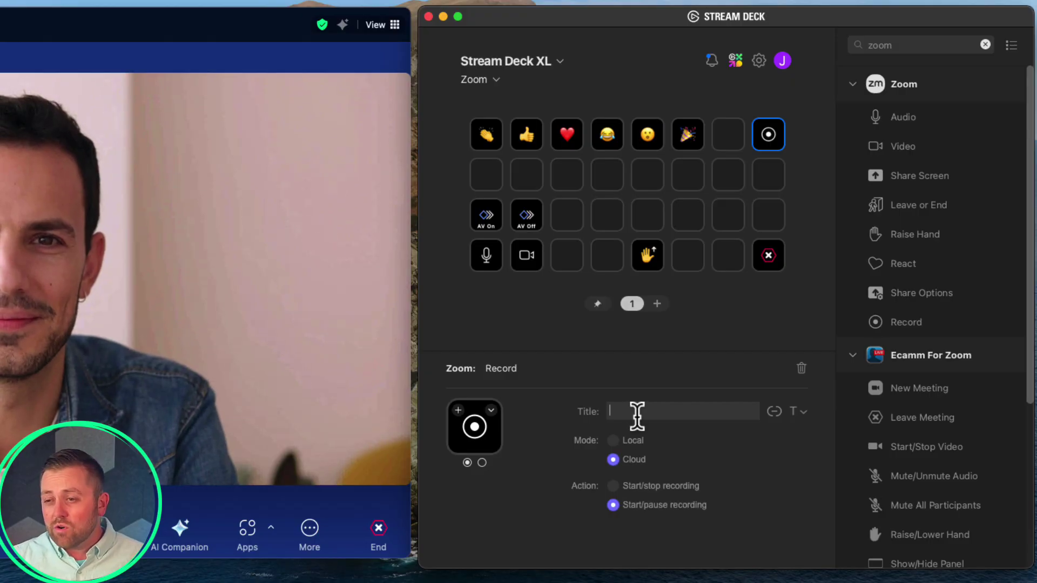
text(Start/Pause)
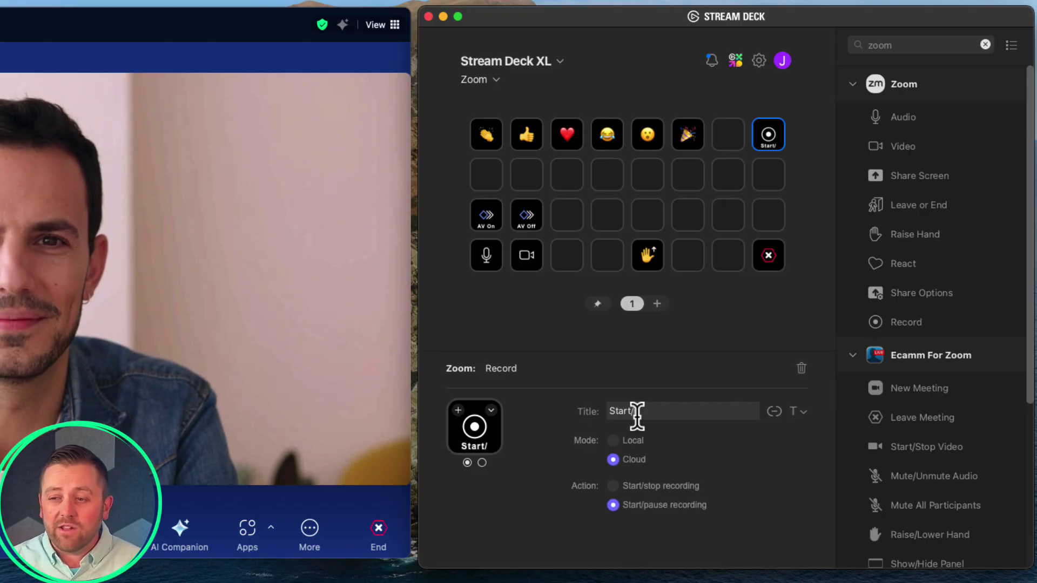
click(702, 333)
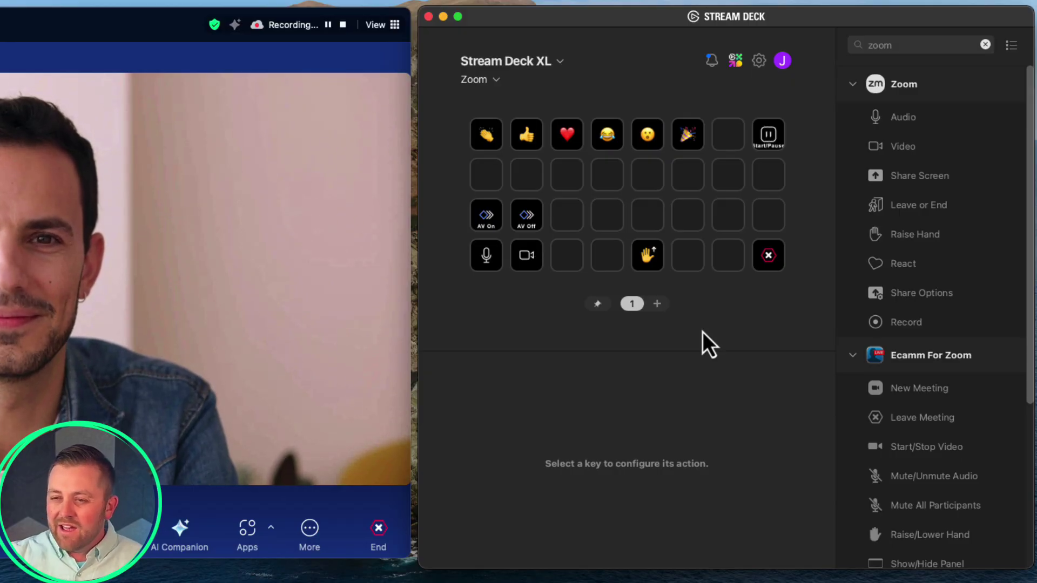
Step: Pause the Zoom recording and paste a copy of the Start/Pause key below it
key(super+shift+p)
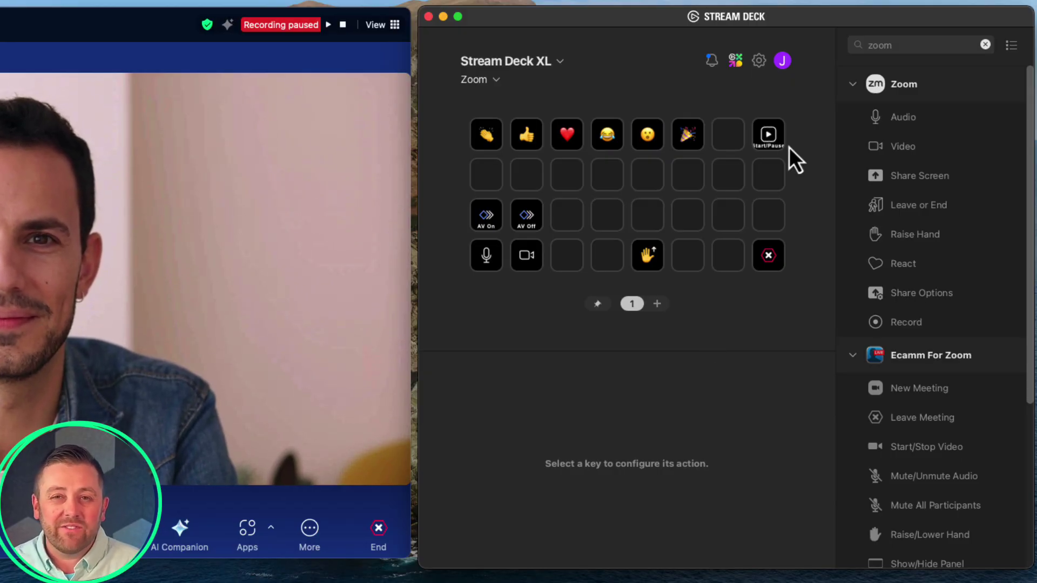
right_click(772, 139)
click(791, 170)
right_click(764, 177)
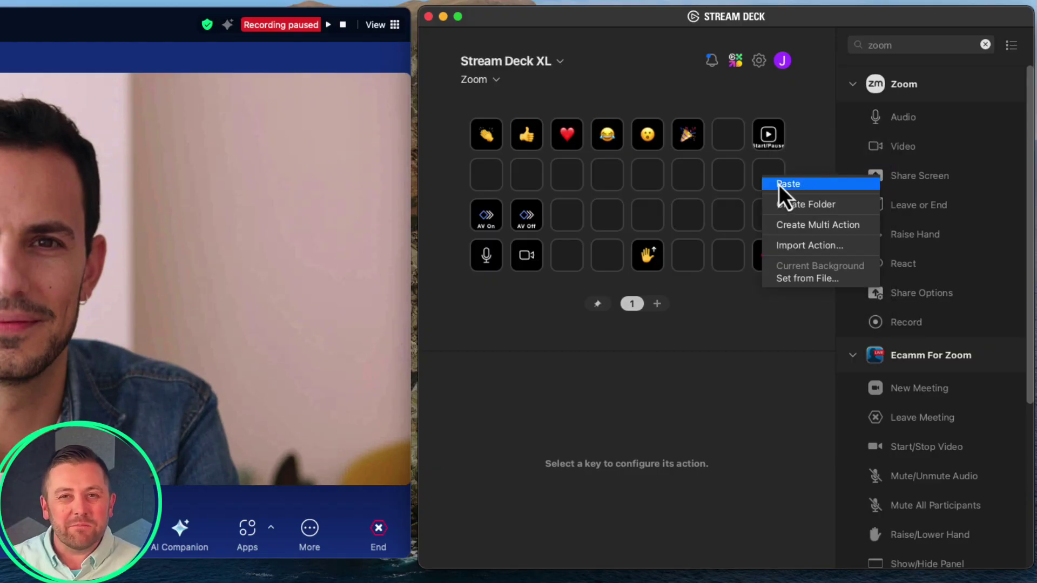
click(779, 185)
Step: Set the copy to Start/stop recording and retitle it 'Start/Stop'
click(779, 185)
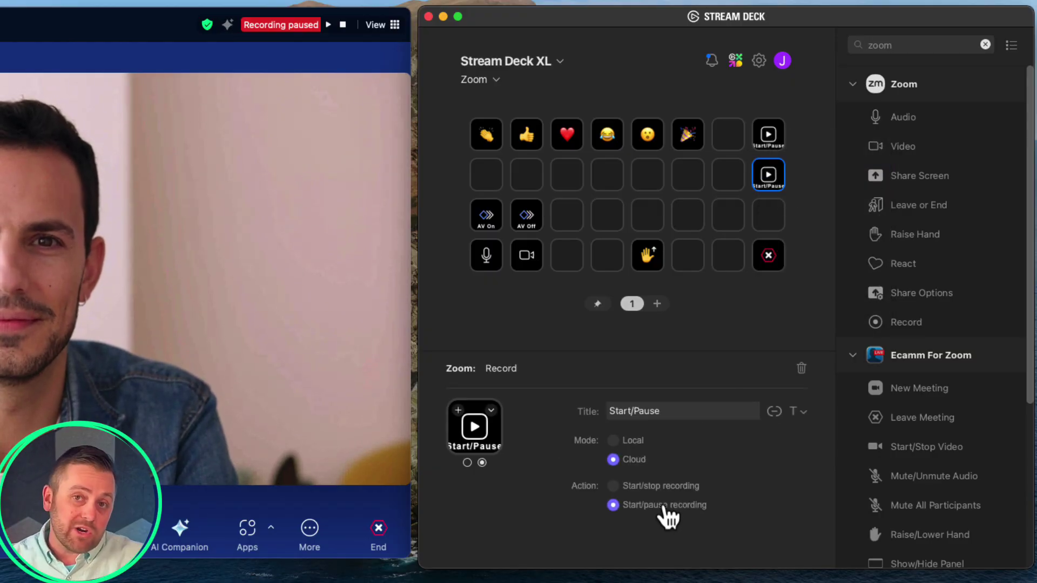
click(664, 487)
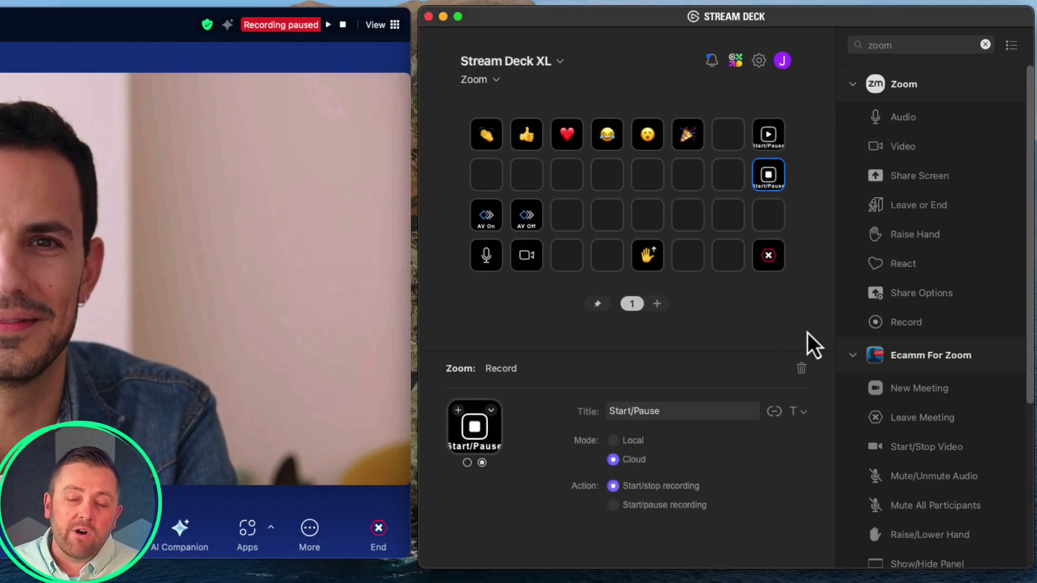
drag(665, 409, 633, 410)
text(Stop)
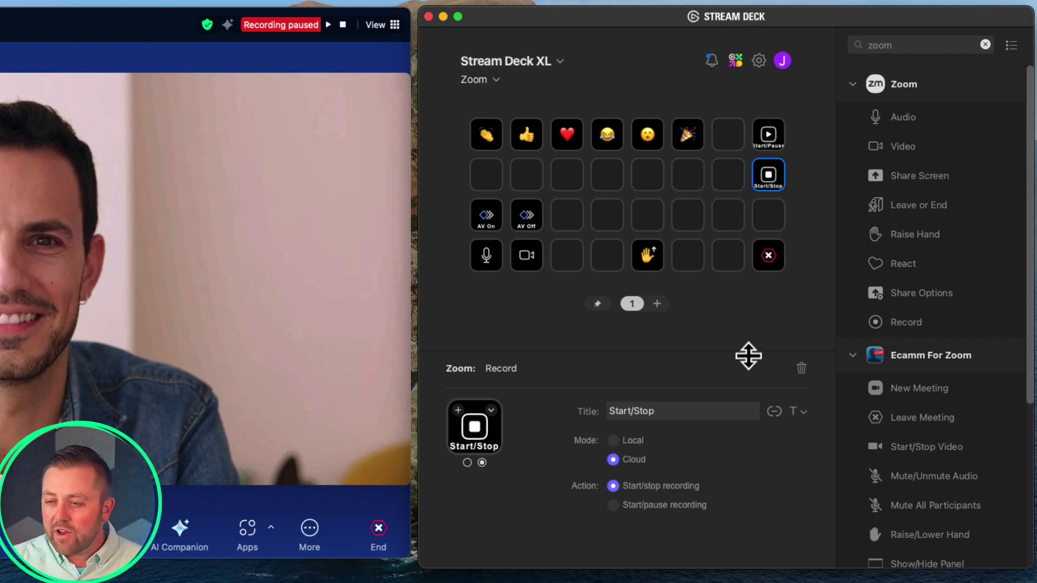
Step: Test the keys by resuming, stopping, restarting, pausing and stopping the Zoom recording
key(super+shift+p)
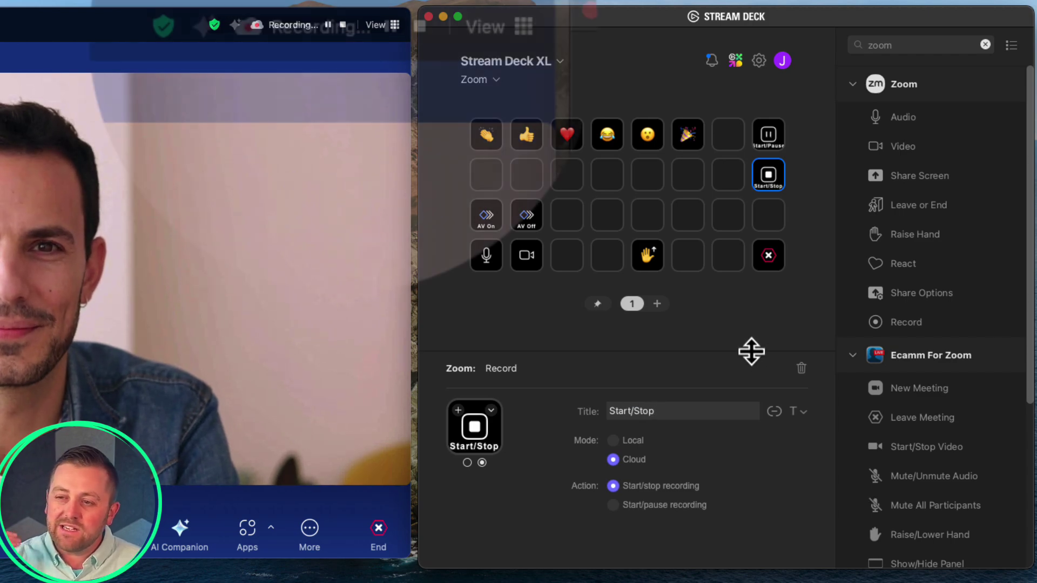
key(super+shift+c)
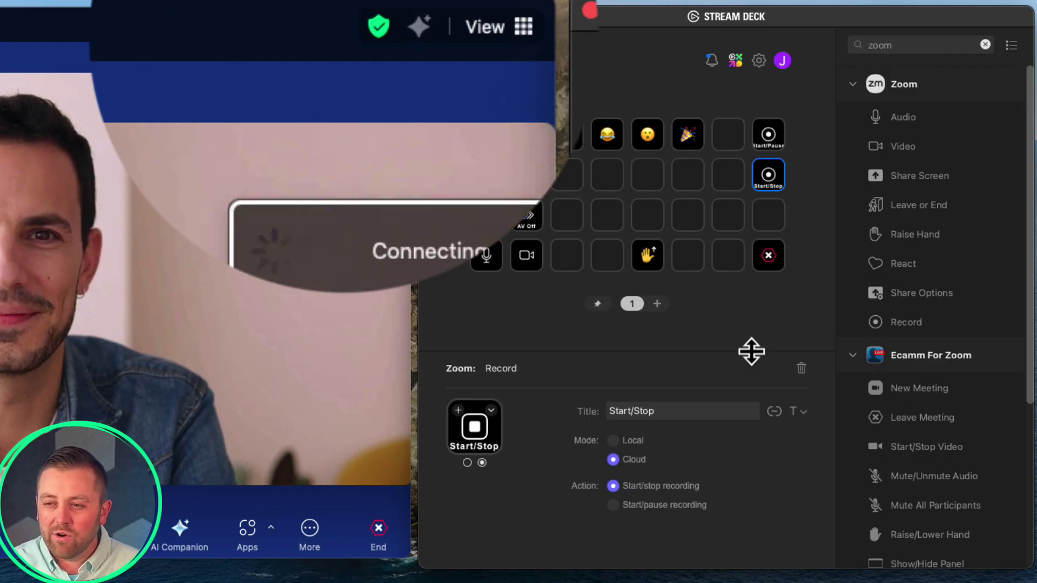
key(super+shift+c)
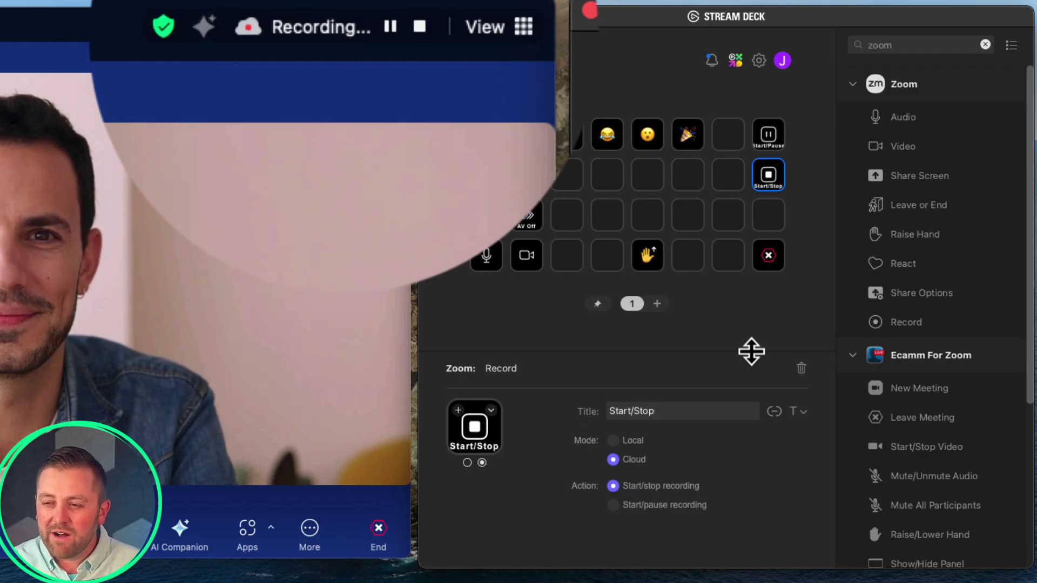
key(super+shift+p)
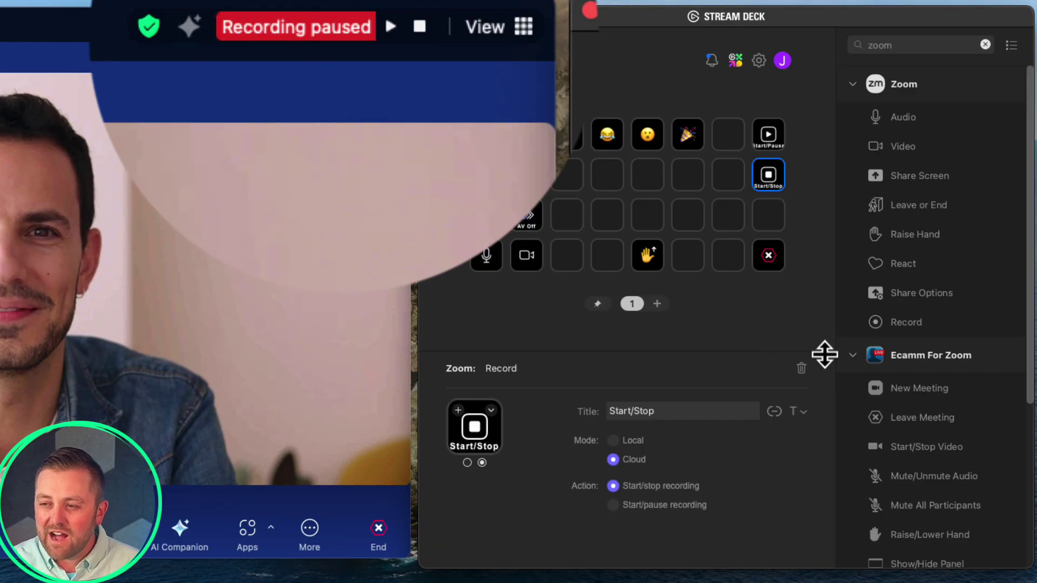
key(super+shift+c)
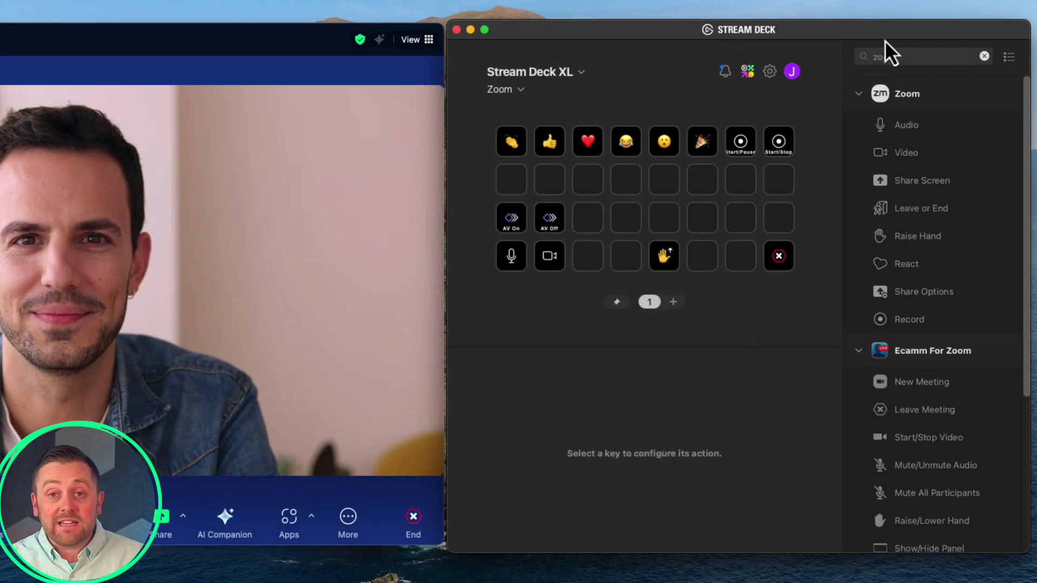
Step: Add a Share Screen key on row 2 for DELL P2719H (1), titled '1'
drag(921, 180, 640, 208)
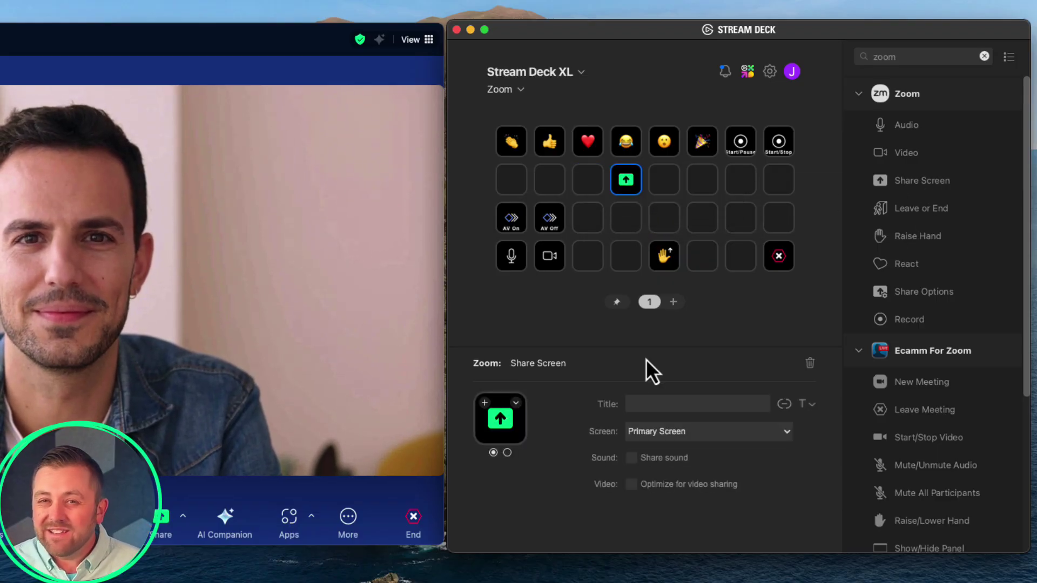
click(685, 434)
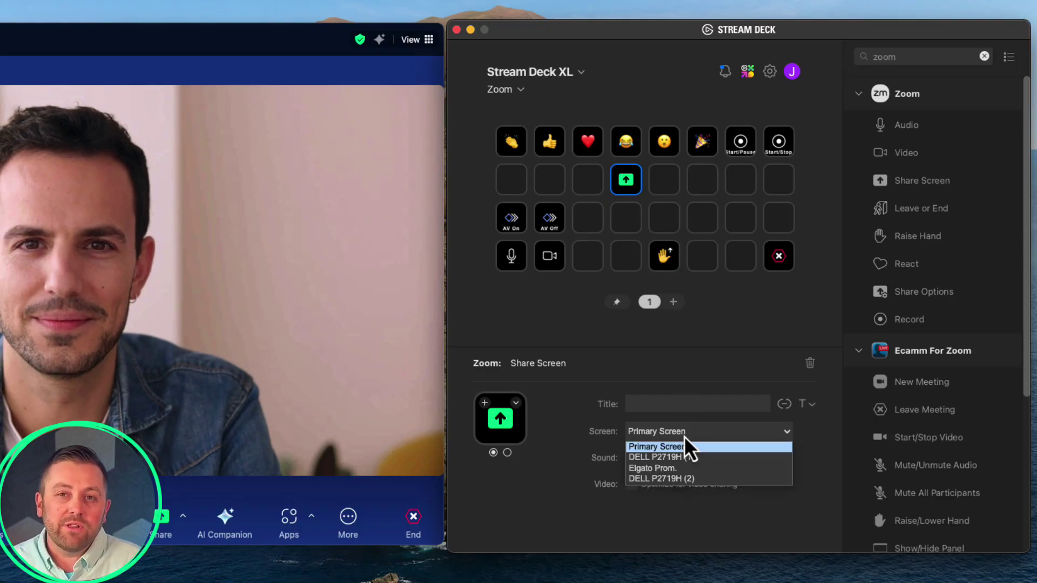
click(705, 461)
click(692, 402)
text(Desktop)
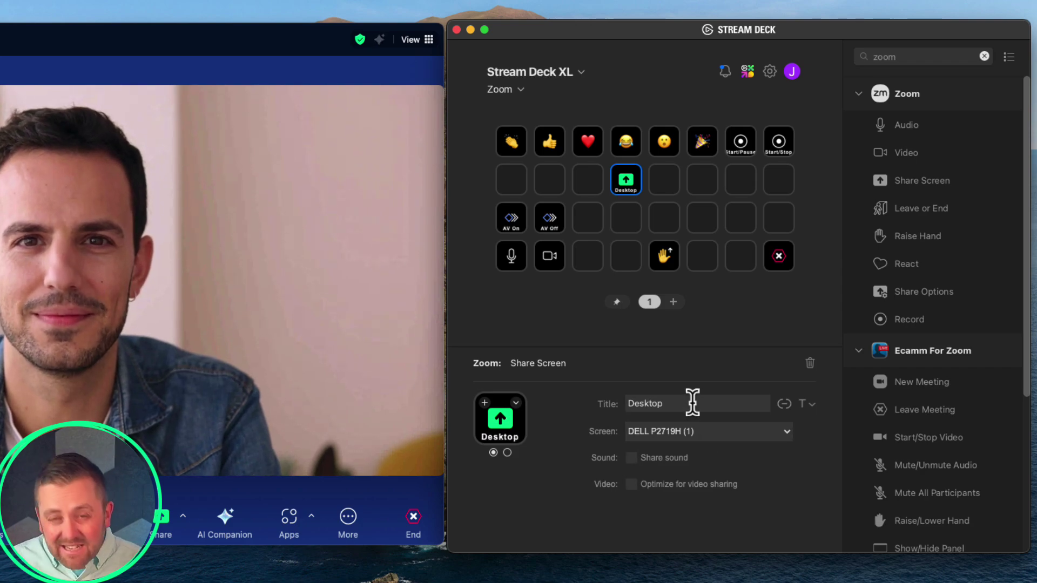
text( 1)
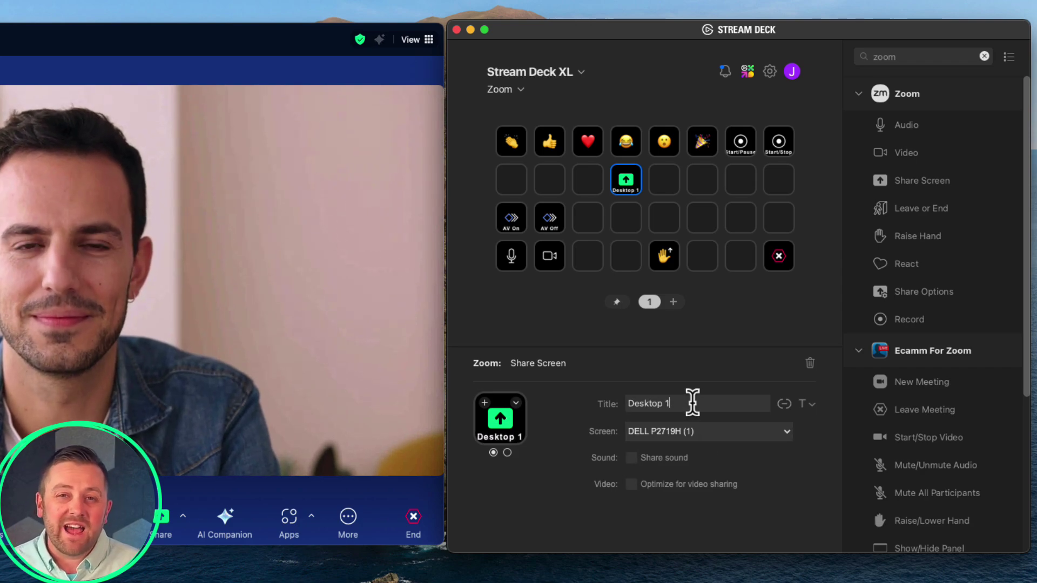
key(super+a)
text(1)
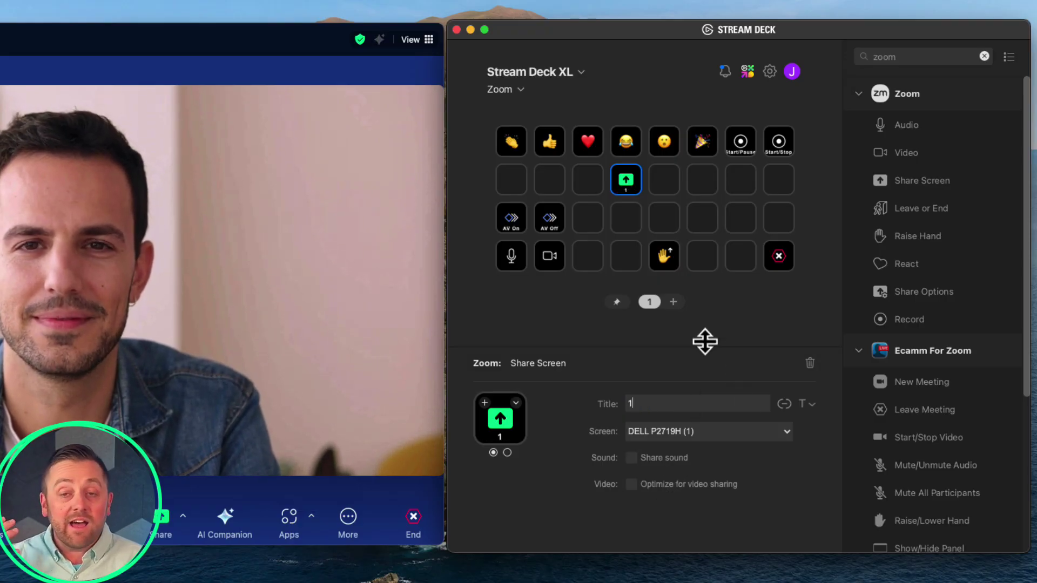
right_click(632, 187)
Step: Paste a copy of the Share Screen key into the next slot and title it '2'
click(650, 214)
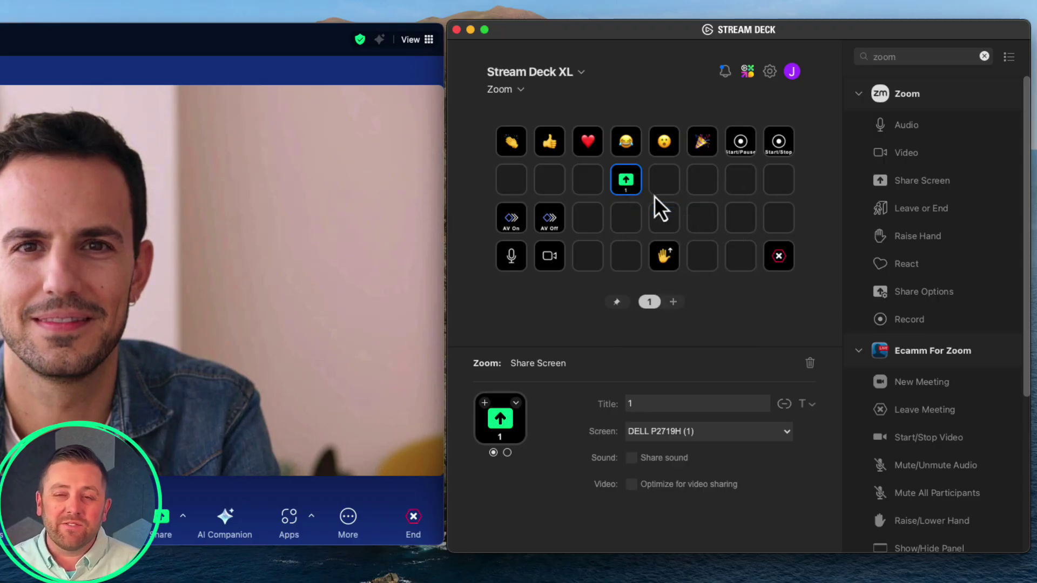
right_click(662, 185)
click(679, 194)
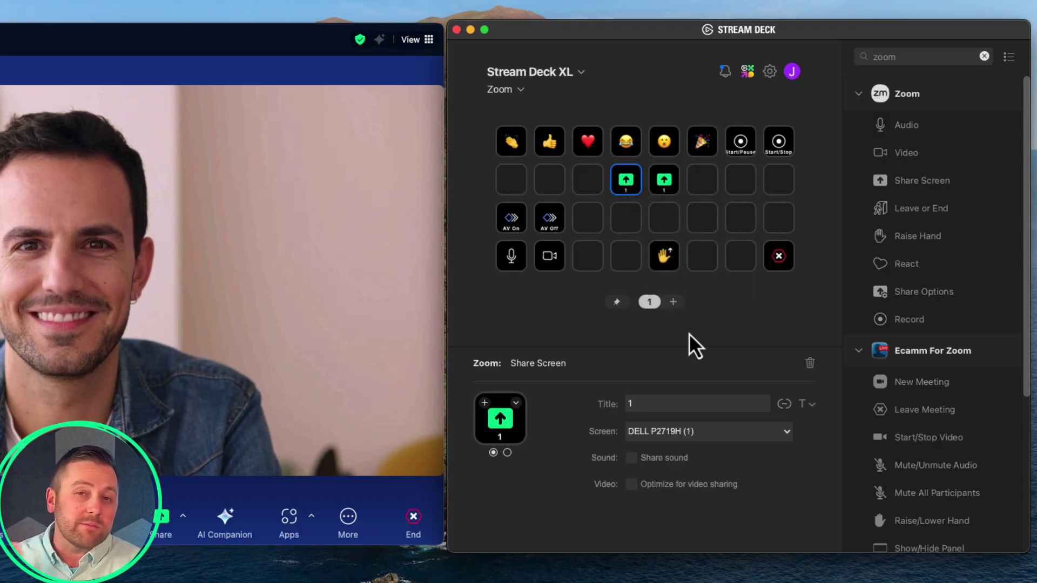
click(660, 401)
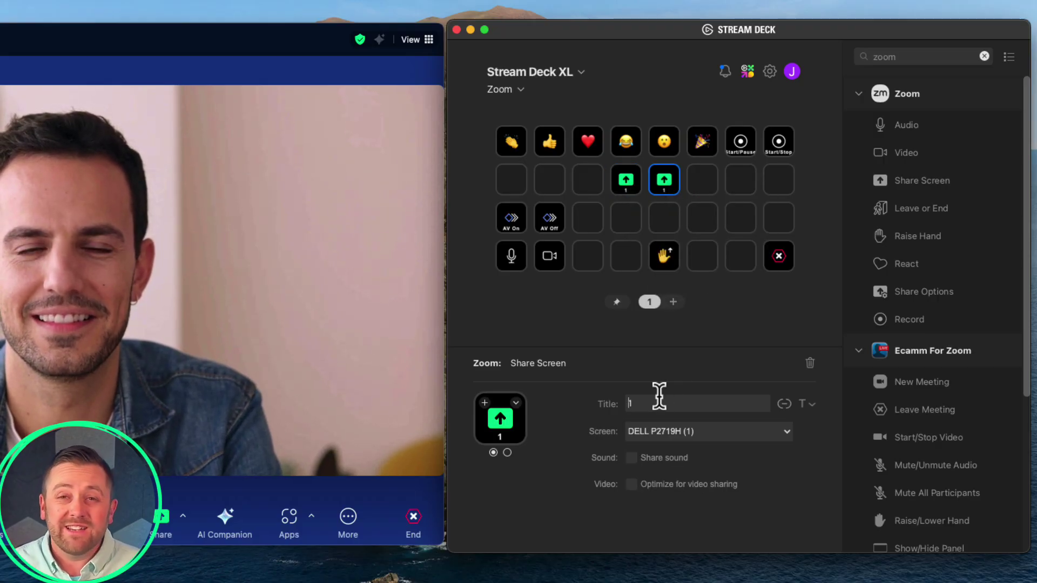
key(BackSpace)
text(2)
Step: Set it to DELL P2719H (2) with Share sound and Optimize, then add Share Options at row 2's end
click(681, 433)
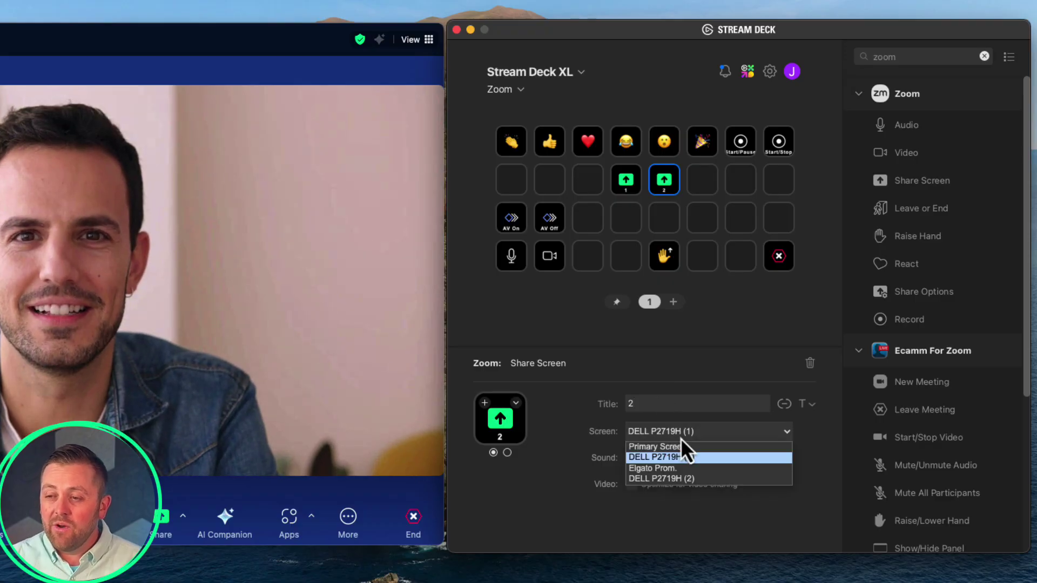
click(682, 479)
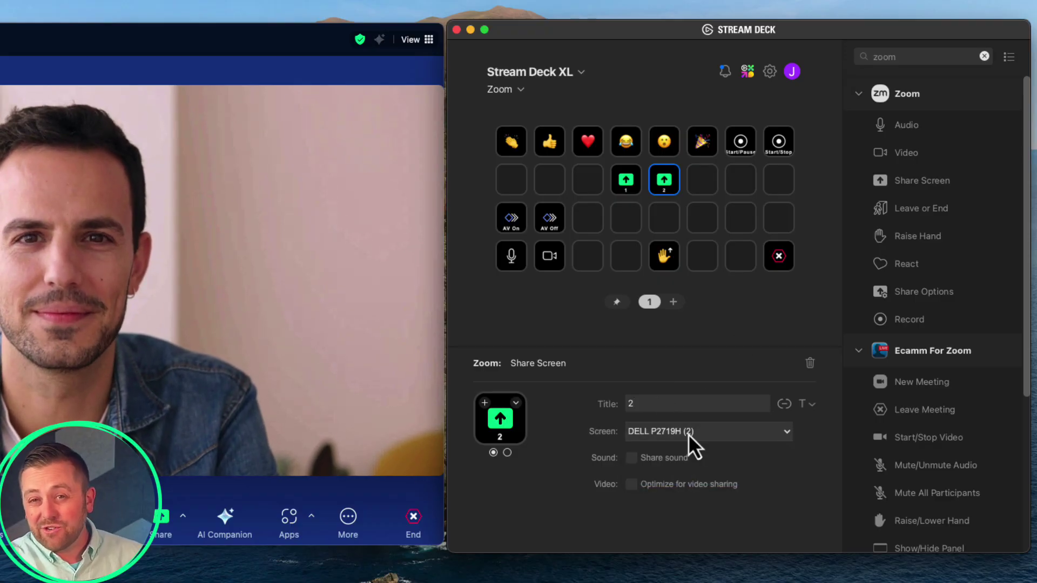
click(655, 460)
click(658, 485)
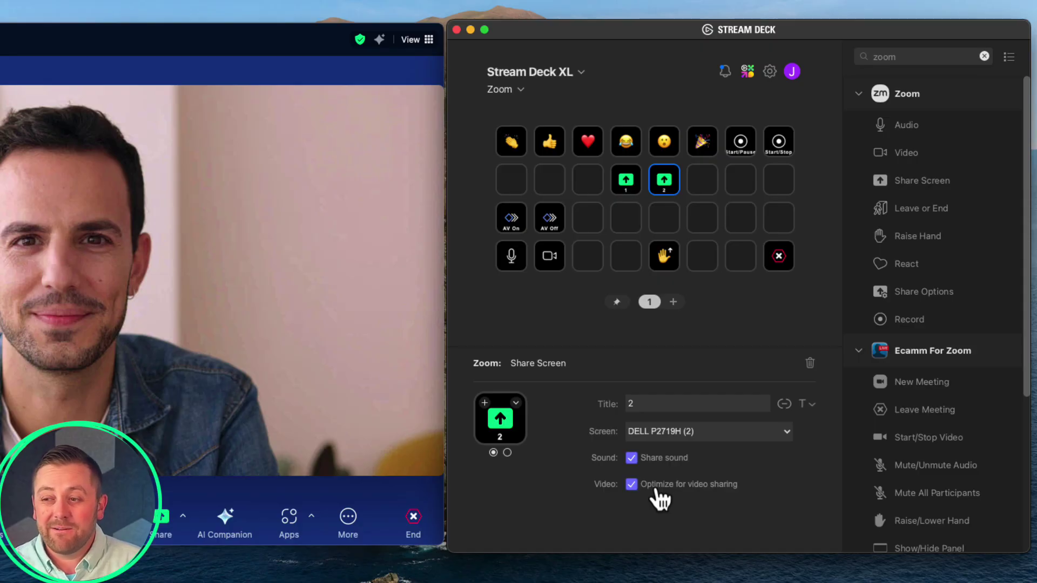
click(779, 180)
drag(897, 292, 773, 187)
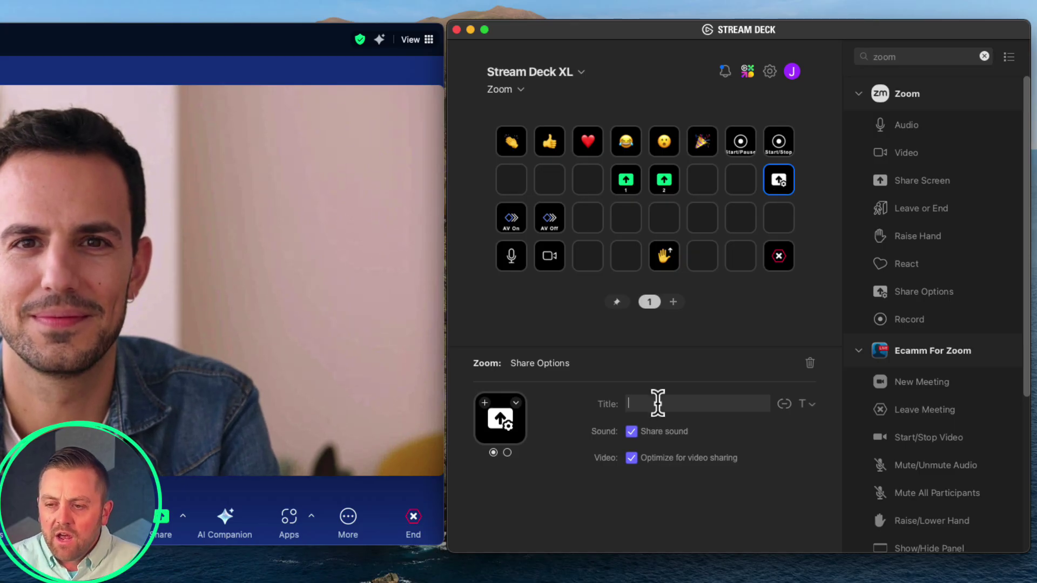
Step: Retitle the Share Options key to 'Vid/AV On' and select it to check its settings
click(658, 403)
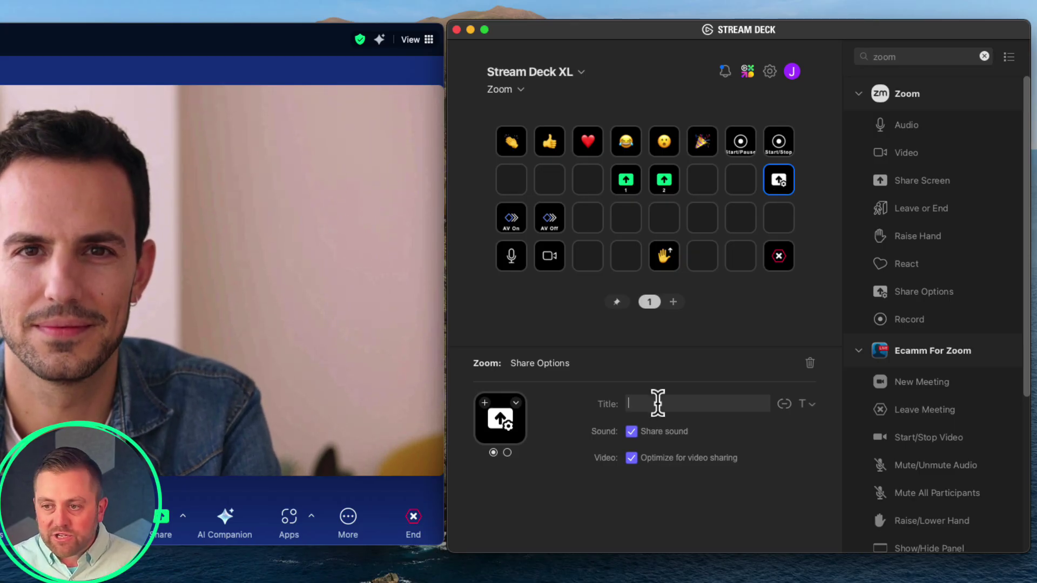
text(Video Sound On)
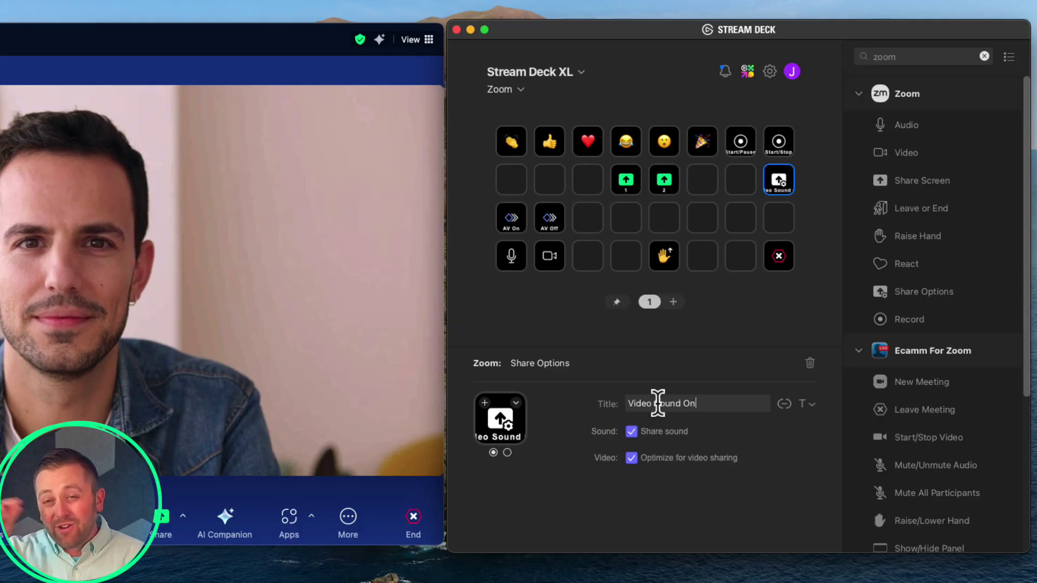
triple_click(658, 403)
text(Vi)
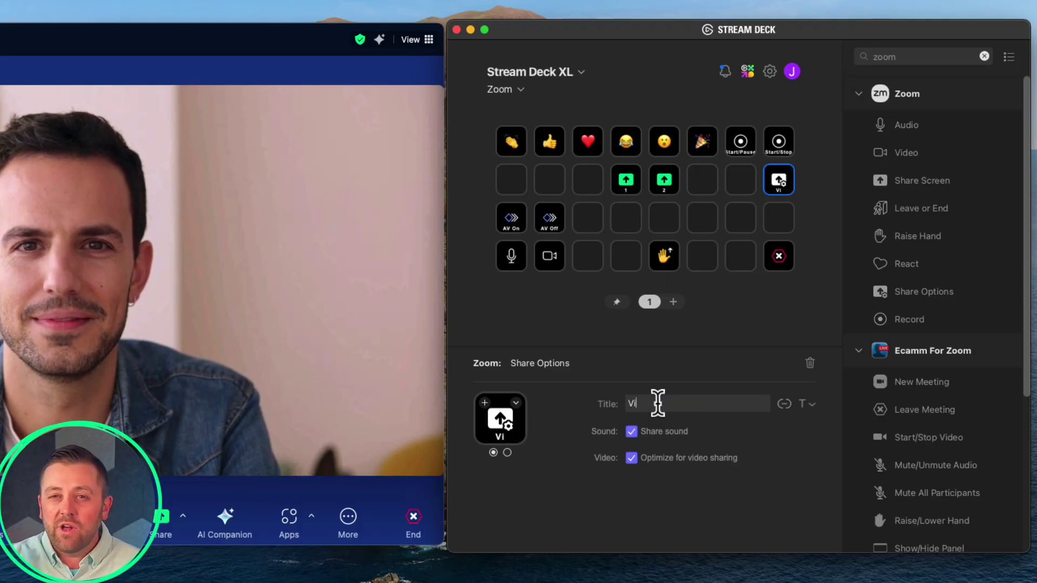
text(d/Sound)
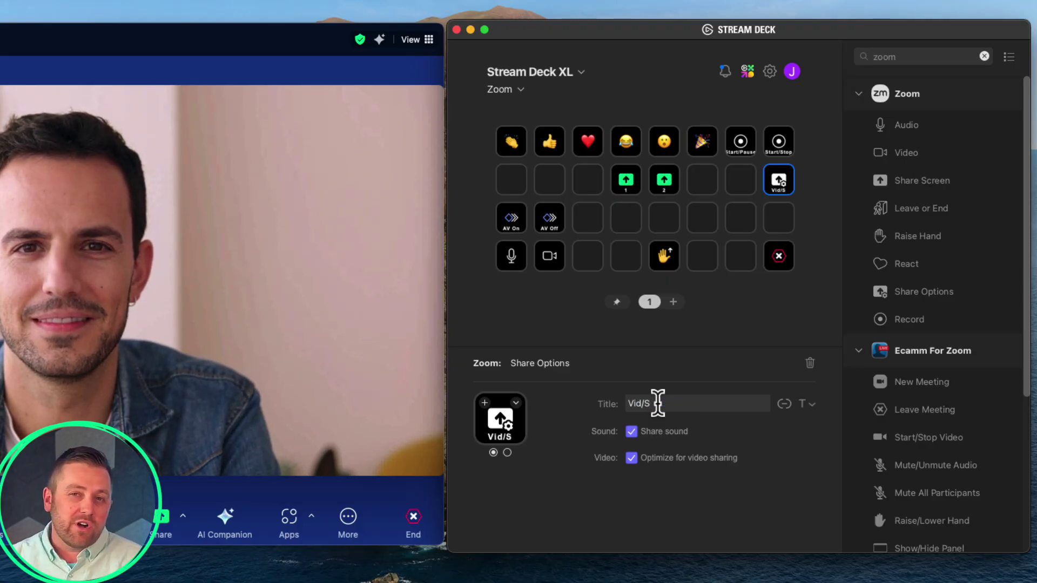
key(BackSpace)
key(BackSpace)
key(BackSpace)
key(BackSpace)
key(BackSpace)
text(AV On)
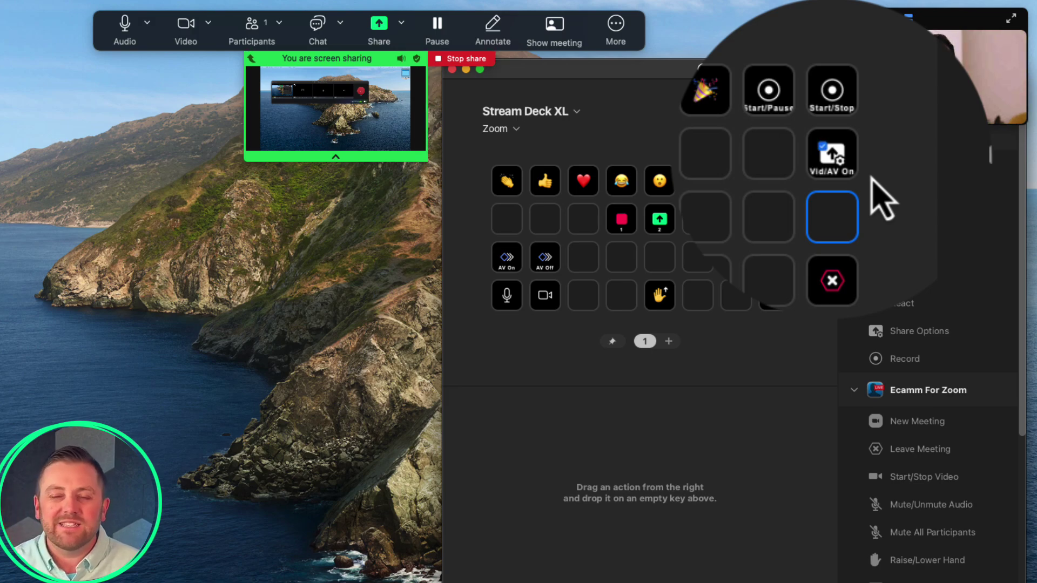
click(832, 174)
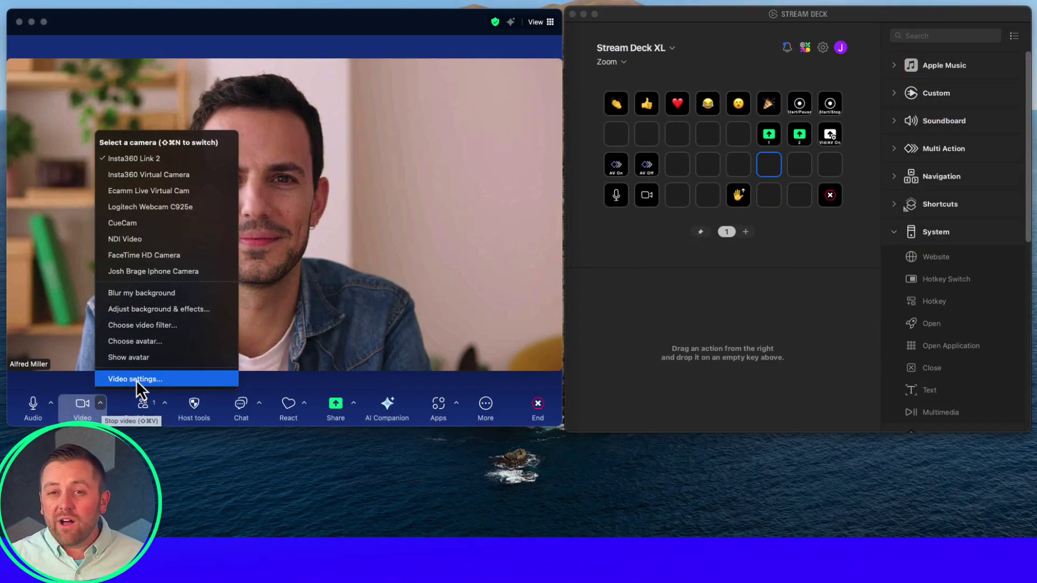
Step: Tick Enable global shortcut for Show/hide participants panel and Show/hide in-meeting chat panel
click(136, 379)
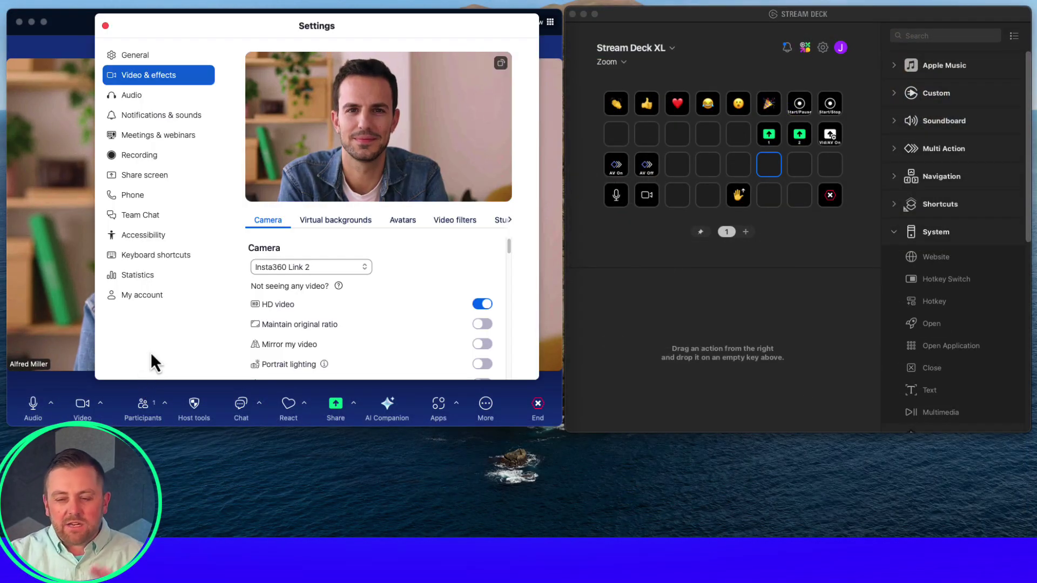
click(164, 257)
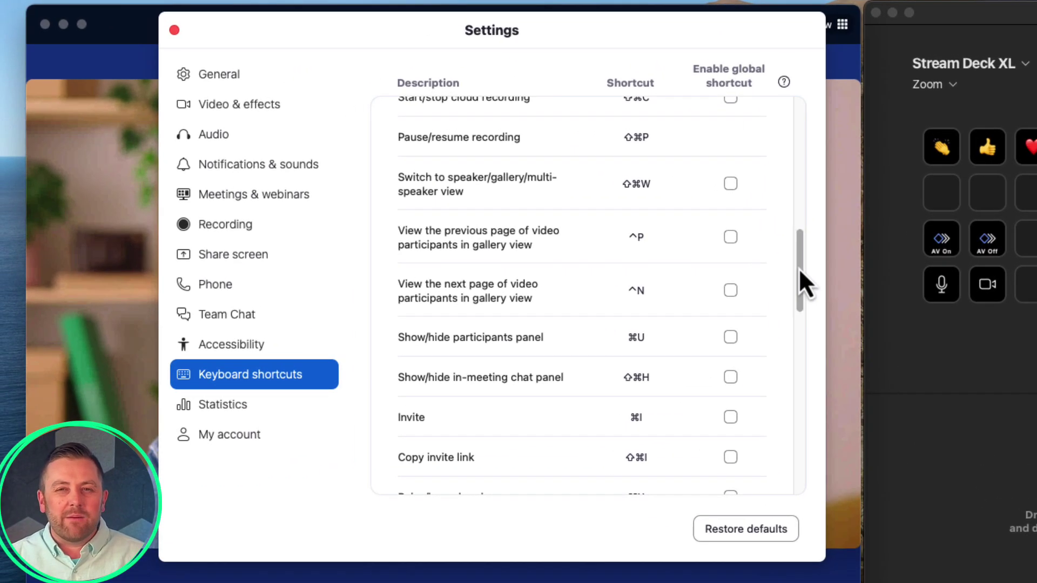
drag(522, 192, 524, 107)
drag(805, 156, 793, 294)
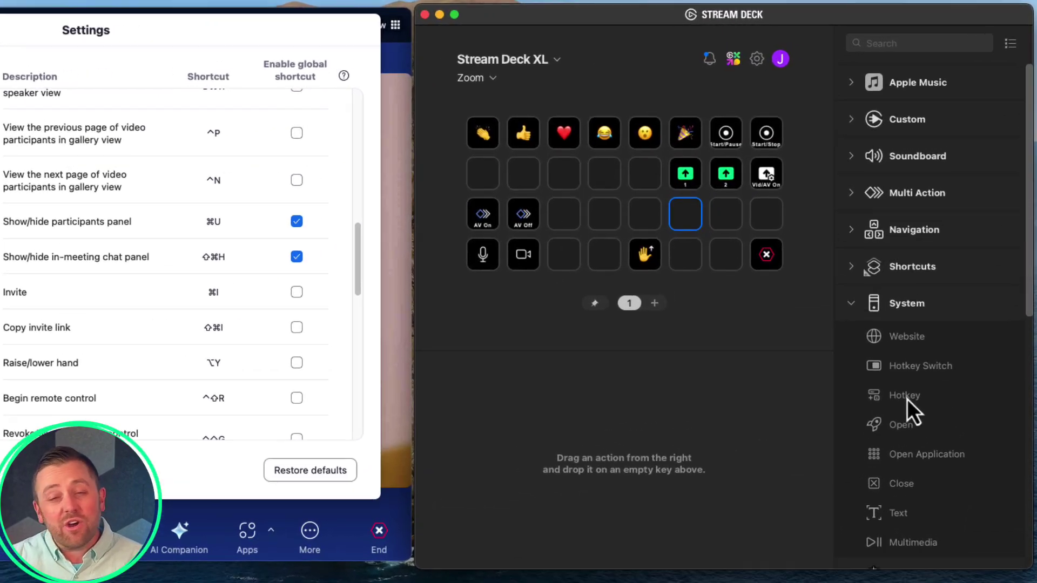
Step: Add a System Hotkey key on row 3 sending ⌘U, titled Participants
drag(938, 309, 783, 183)
drag(669, 258, 665, 244)
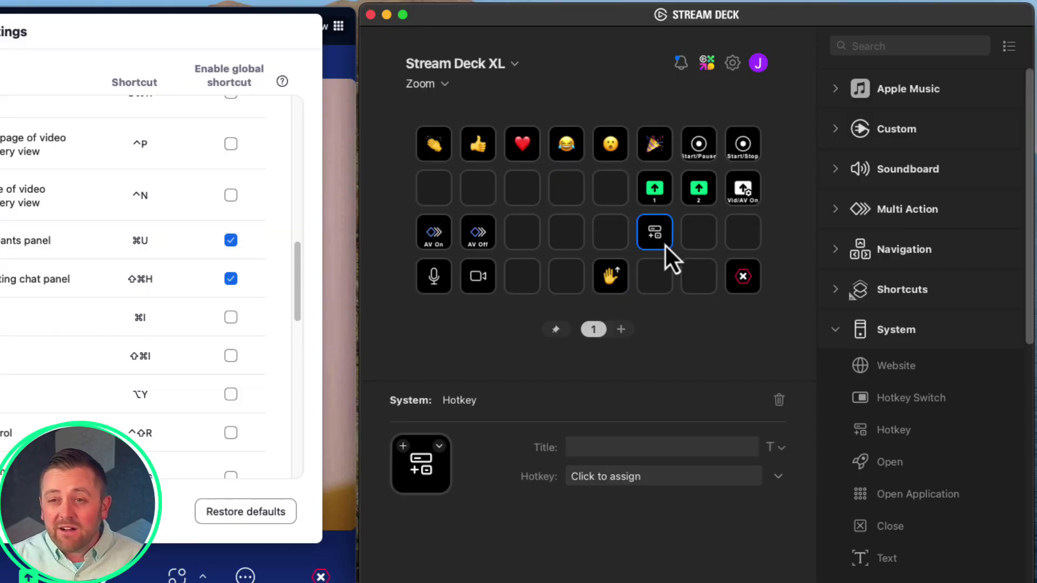
click(617, 478)
key(super+u)
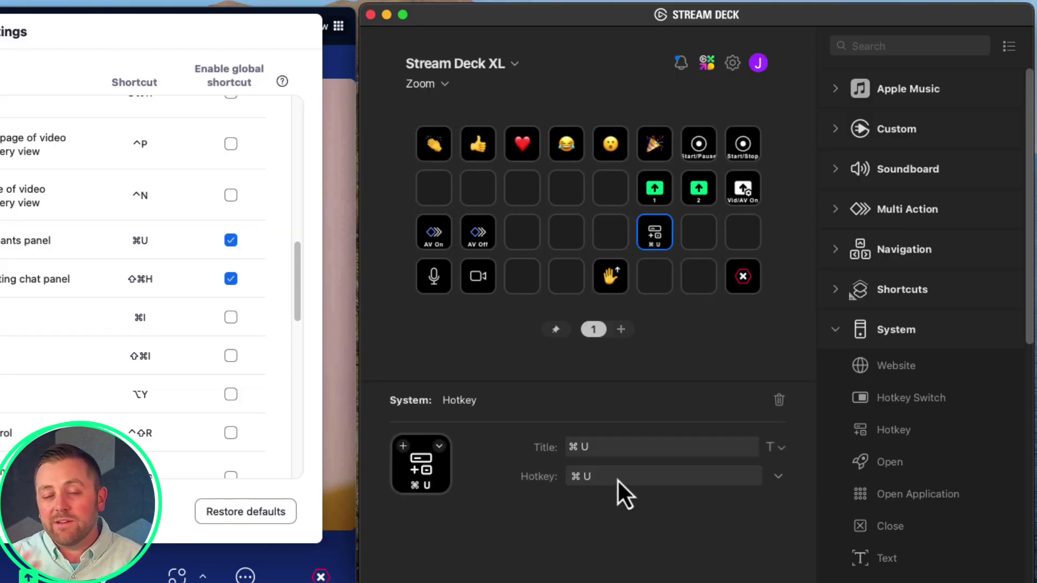
click(603, 447)
key(super+a)
text(Participants)
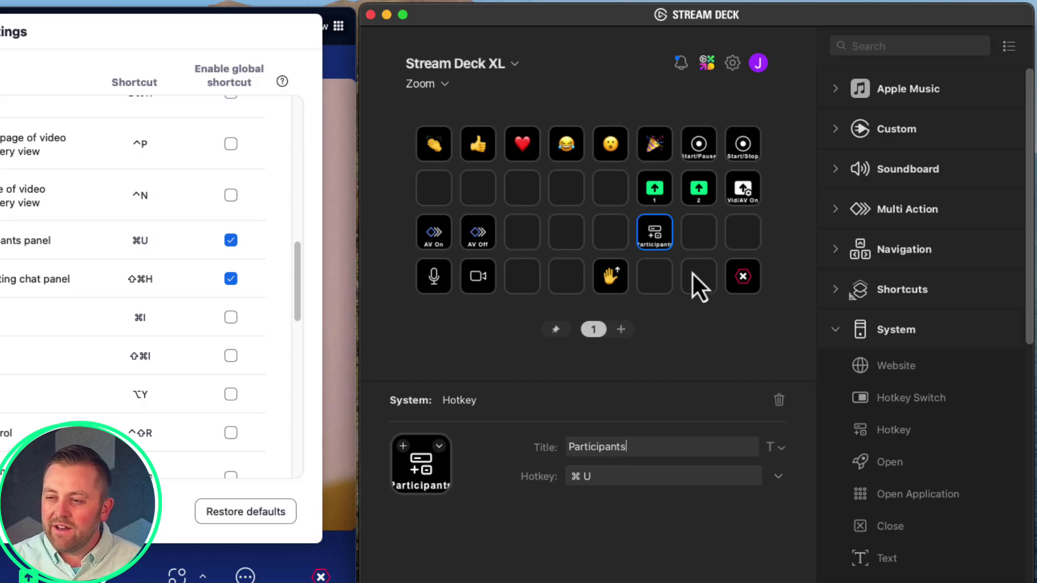
Step: Copy the Participants key onto the next empty key and retitle the copy Chat
right_click(649, 238)
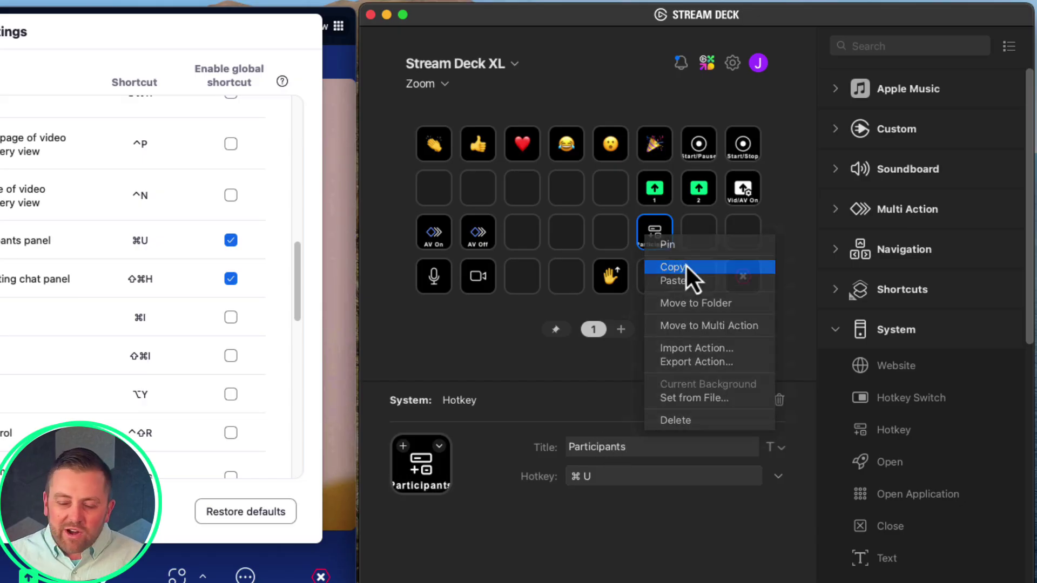
click(685, 268)
click(694, 239)
right_click(693, 240)
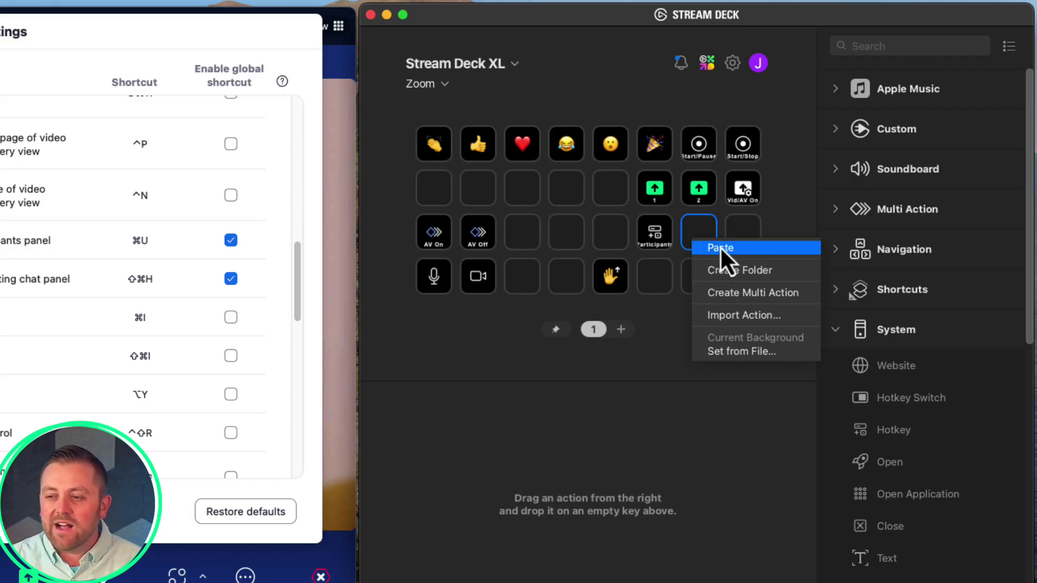
click(720, 246)
drag(641, 447, 523, 446)
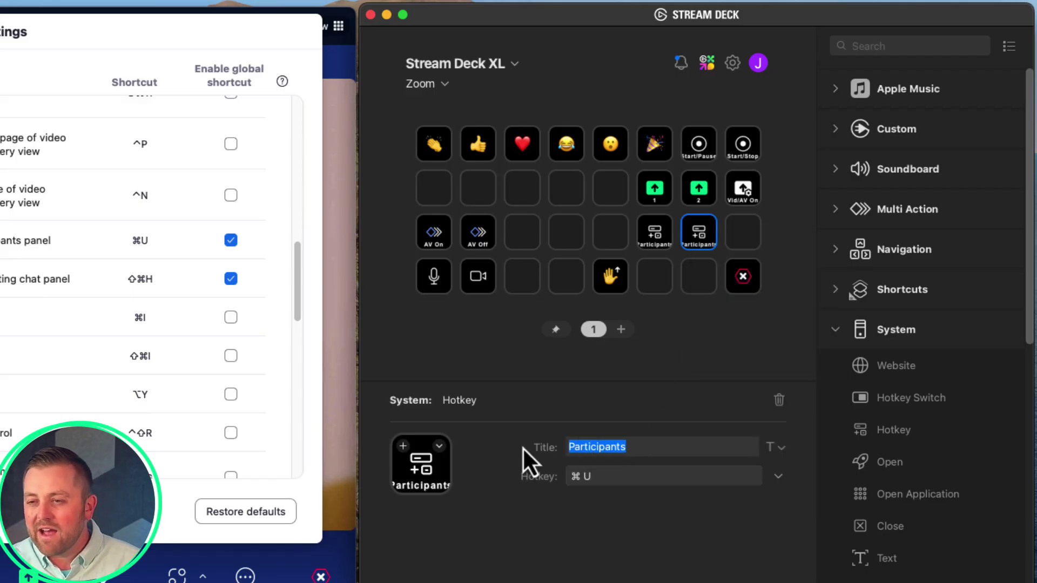
text(Chat)
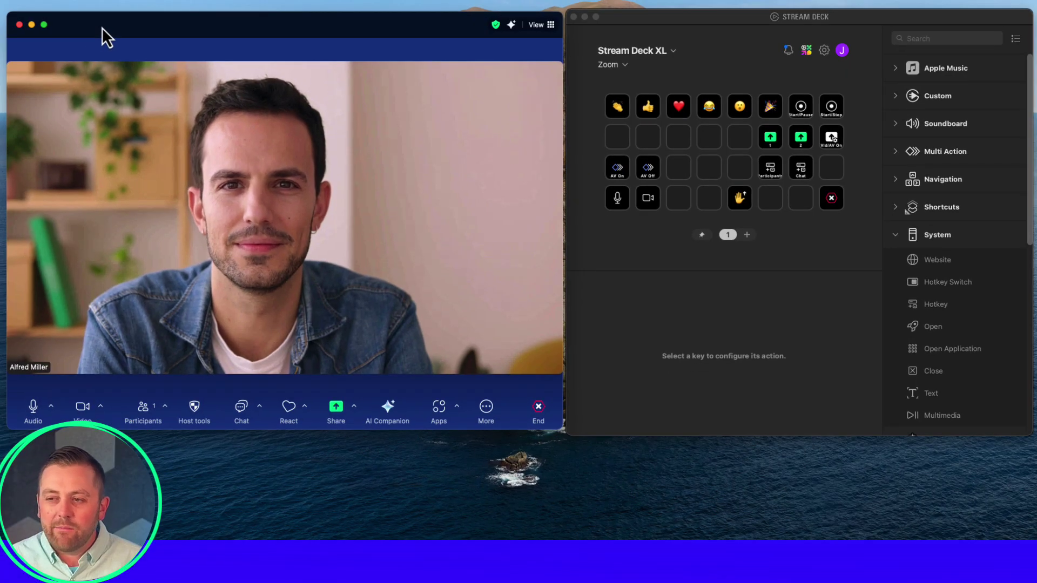
key(super+u)
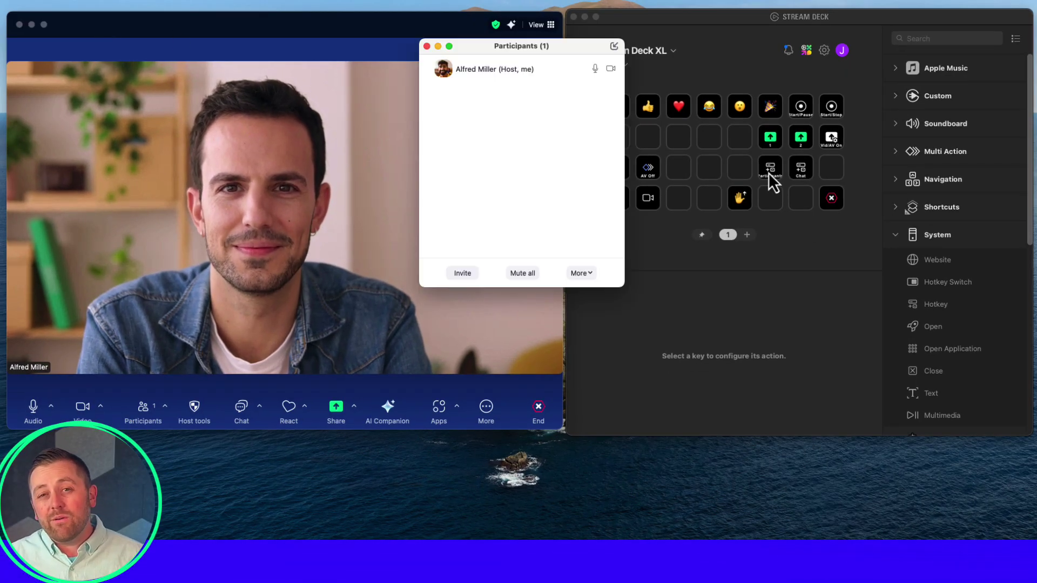
key(super+u)
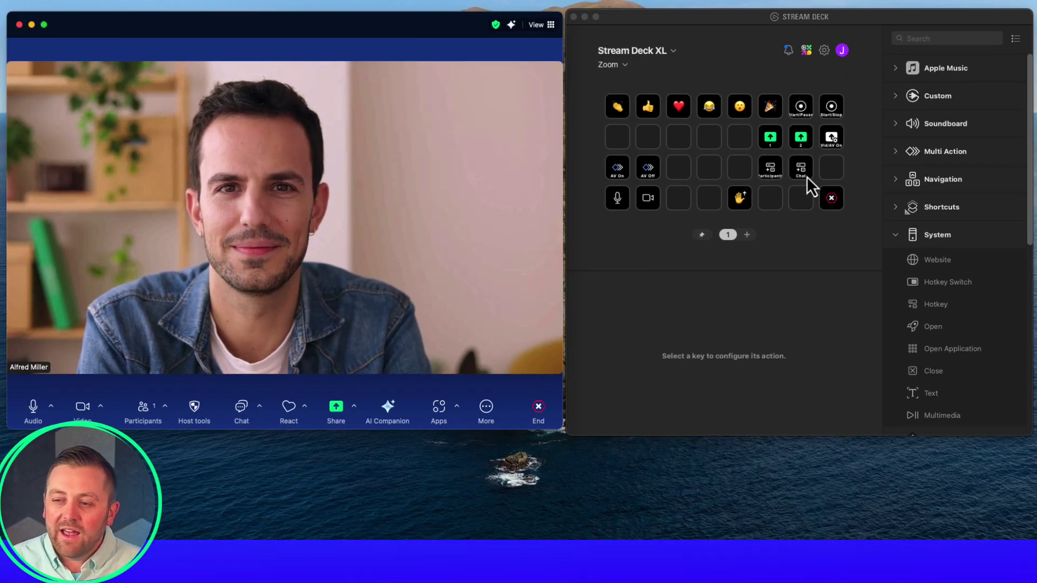
key(super+shift+h)
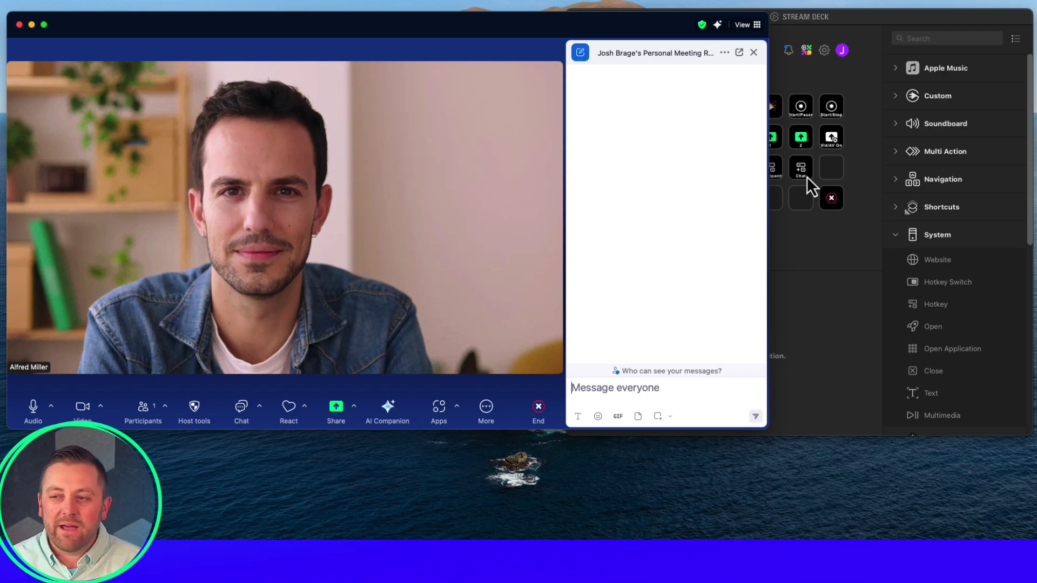
key(super+shift+h)
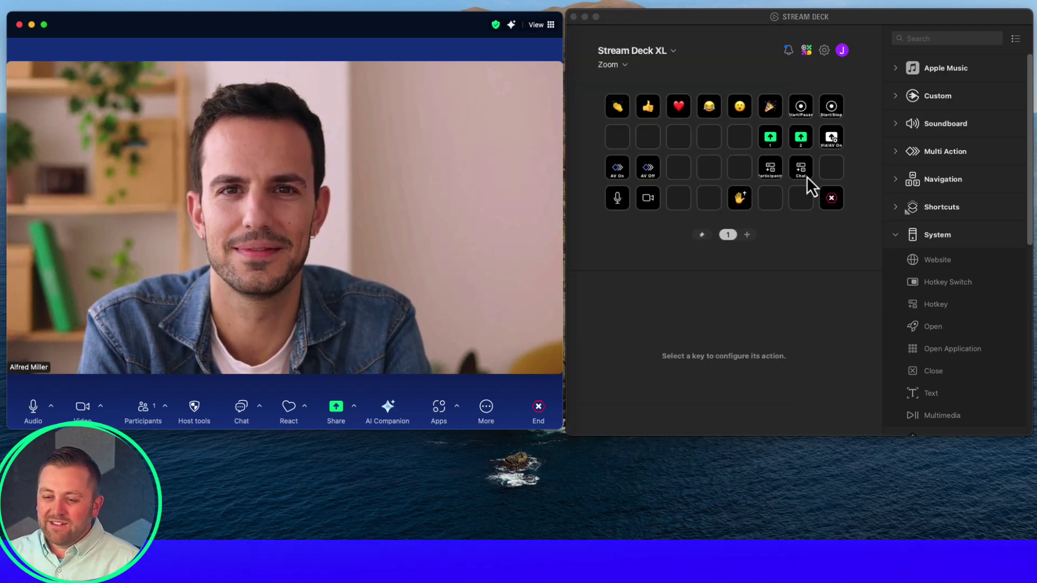
Step: Turn the last key of row 3 into a folder titled Engage and open its page
click(835, 174)
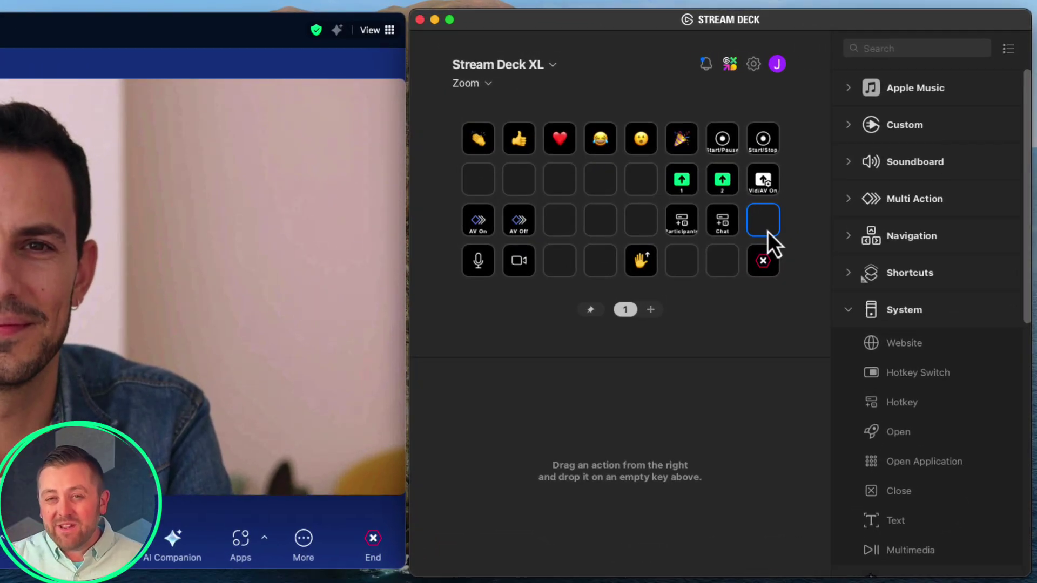
right_click(767, 231)
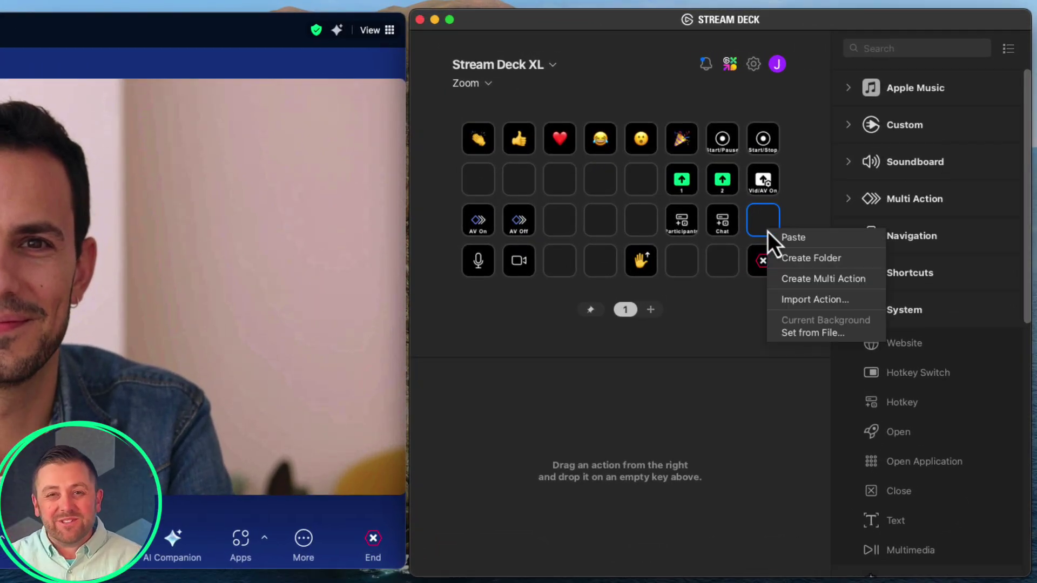
click(784, 258)
click(658, 415)
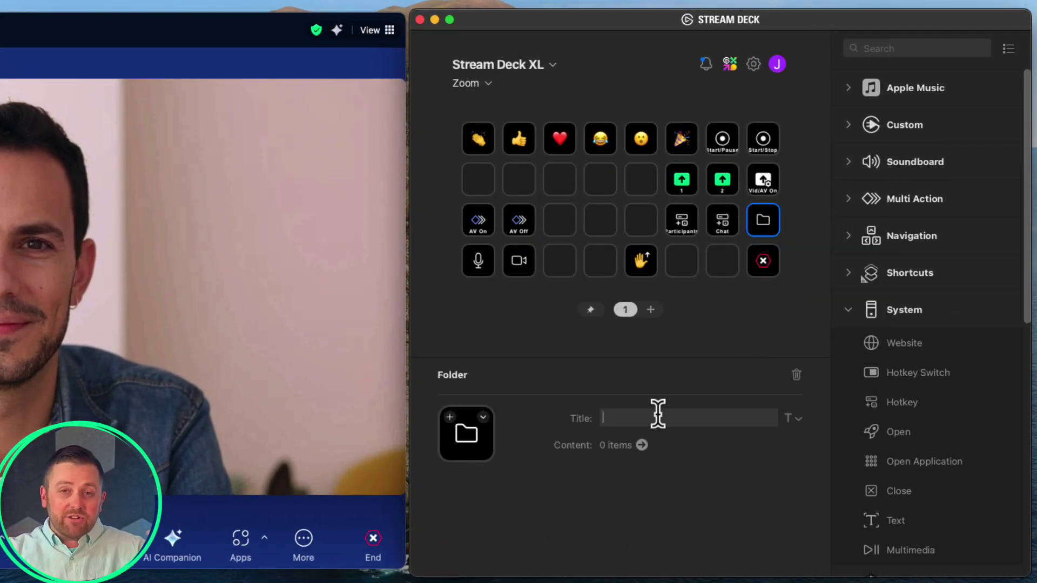
text(Engage)
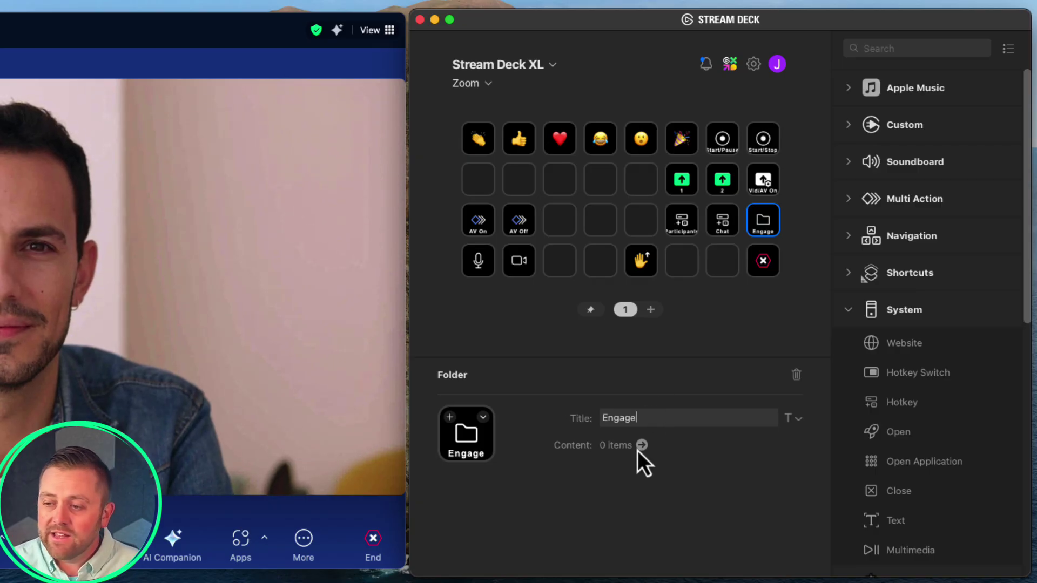
click(642, 445)
drag(903, 523, 683, 226)
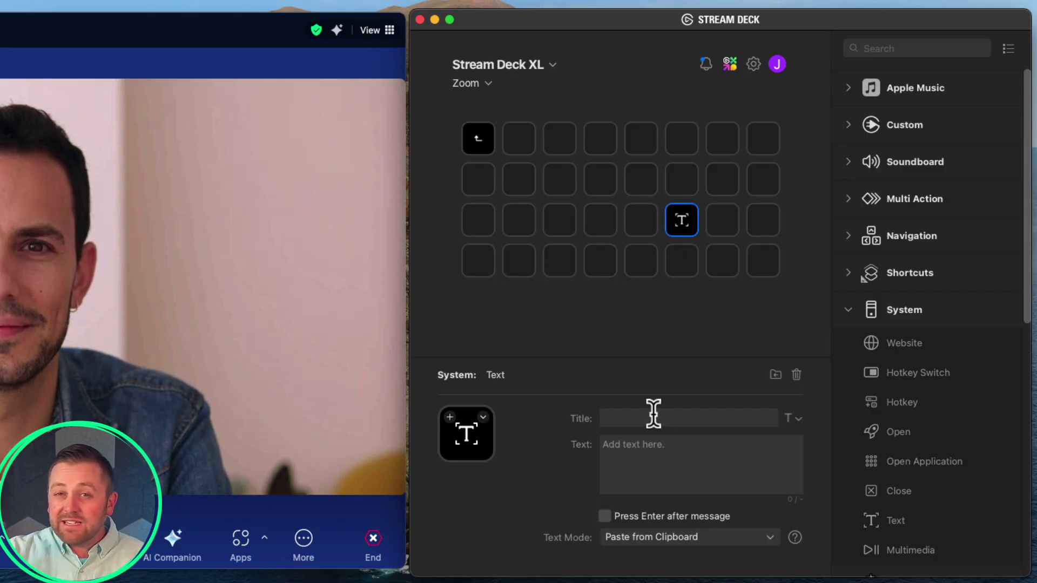
Step: Title the text key Welcome, enter a greeting asking where attendees join from, set Simulate typing
text(Welcome)
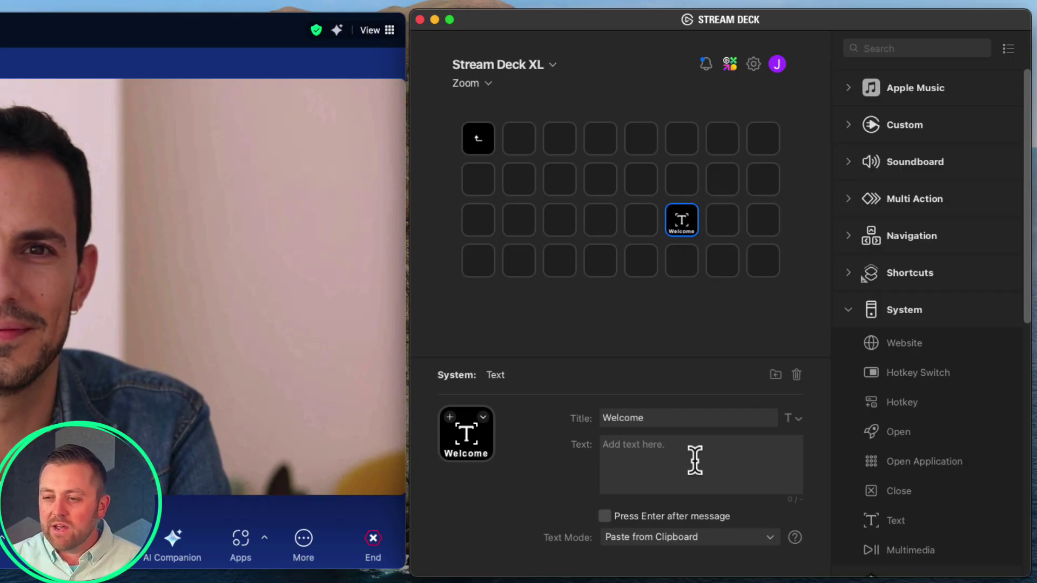
text(We)
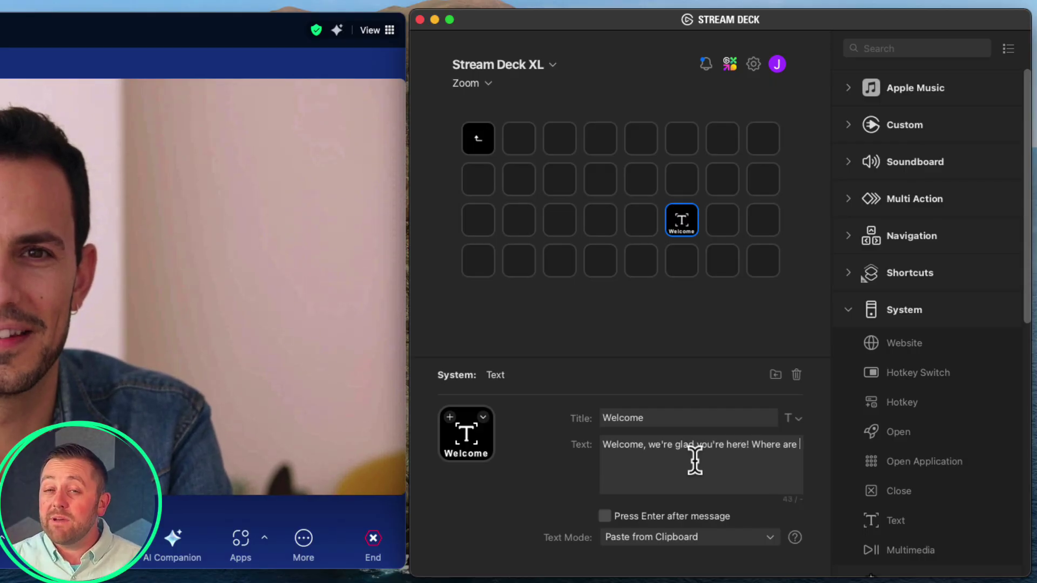
text(you joining us from today?)
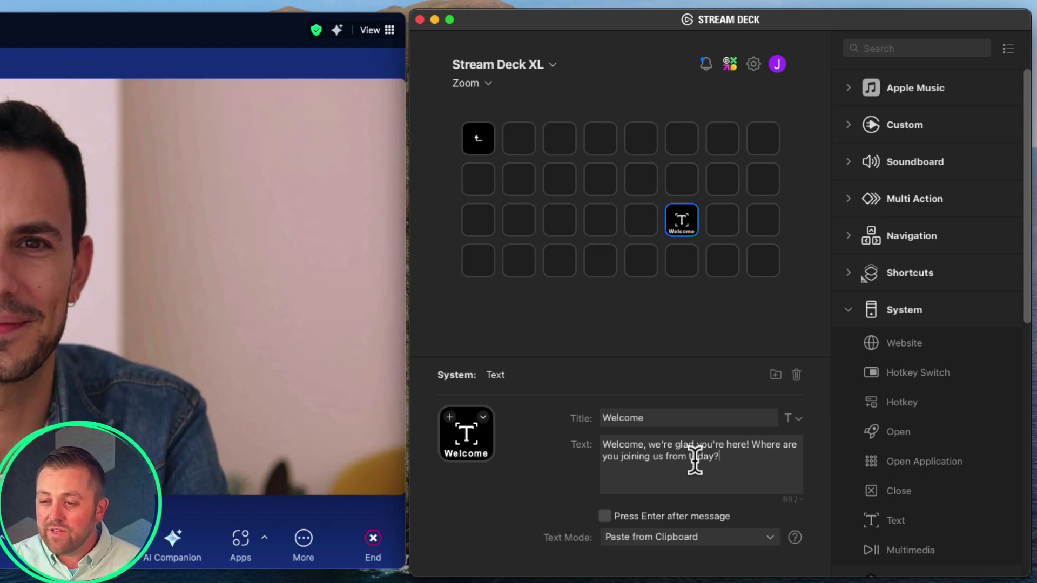
click(691, 538)
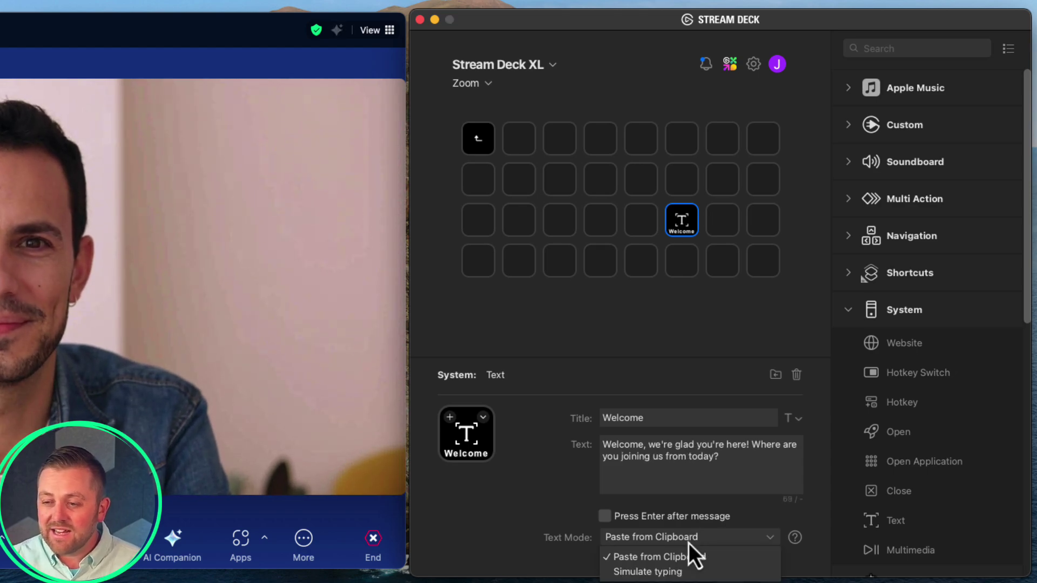
click(687, 573)
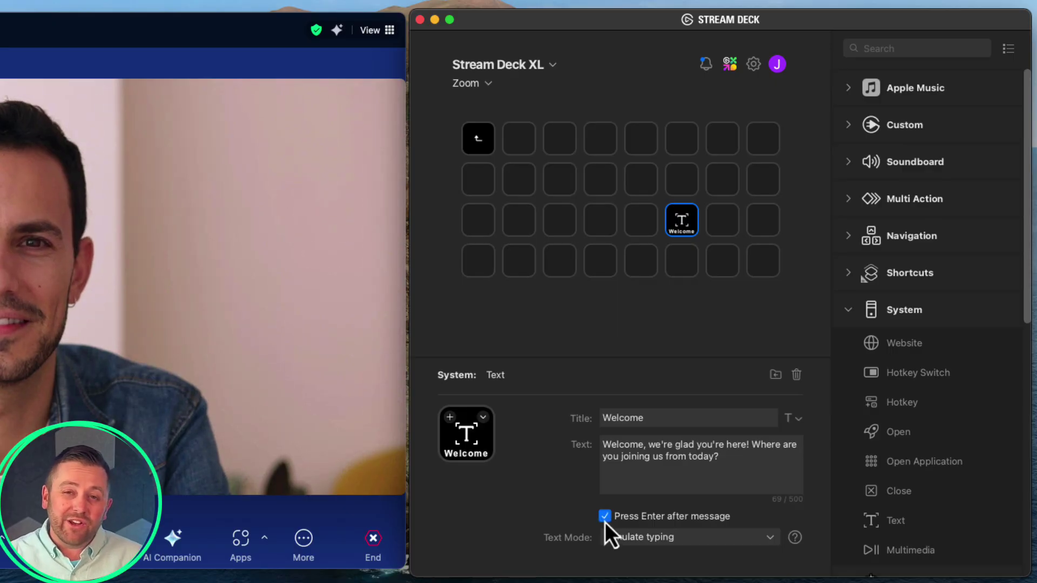
Step: Duplicate the Welcome key, retitle it Q&A, and set its message to 'Q&A is open, feel free to ask'
right_click(677, 231)
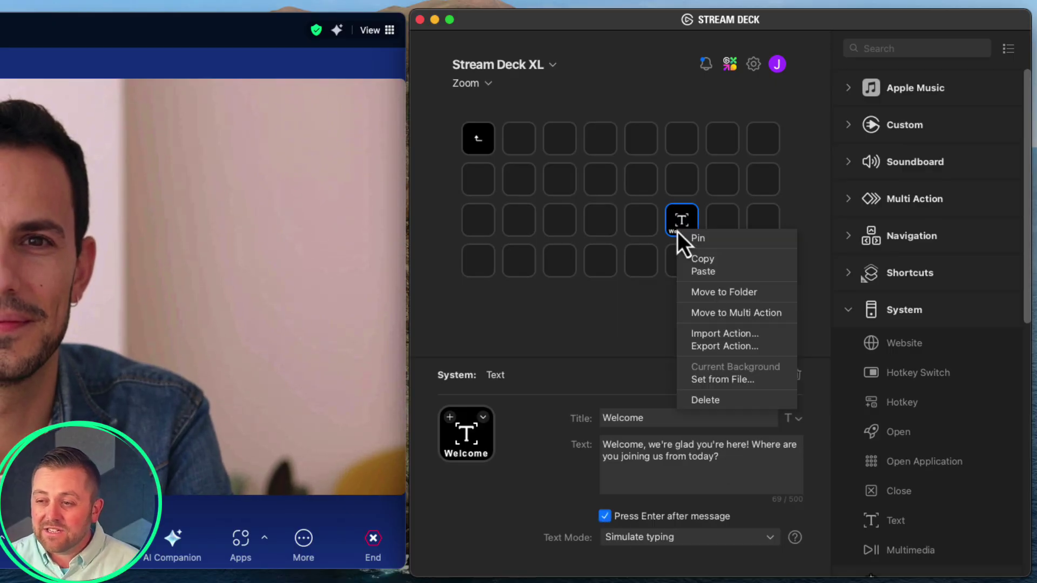
click(712, 259)
right_click(725, 216)
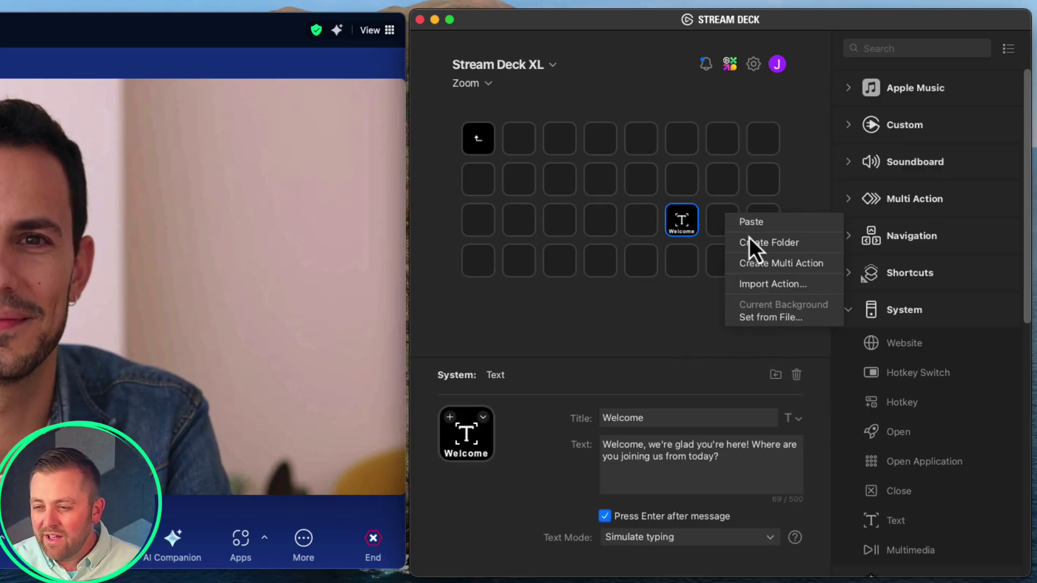
click(750, 226)
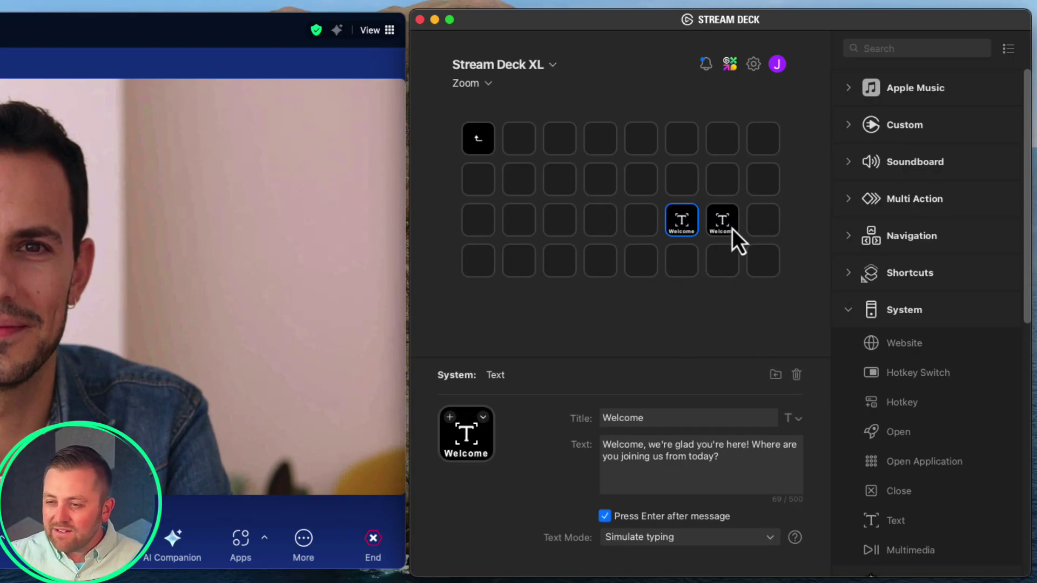
double_click(696, 419)
text(Q&A)
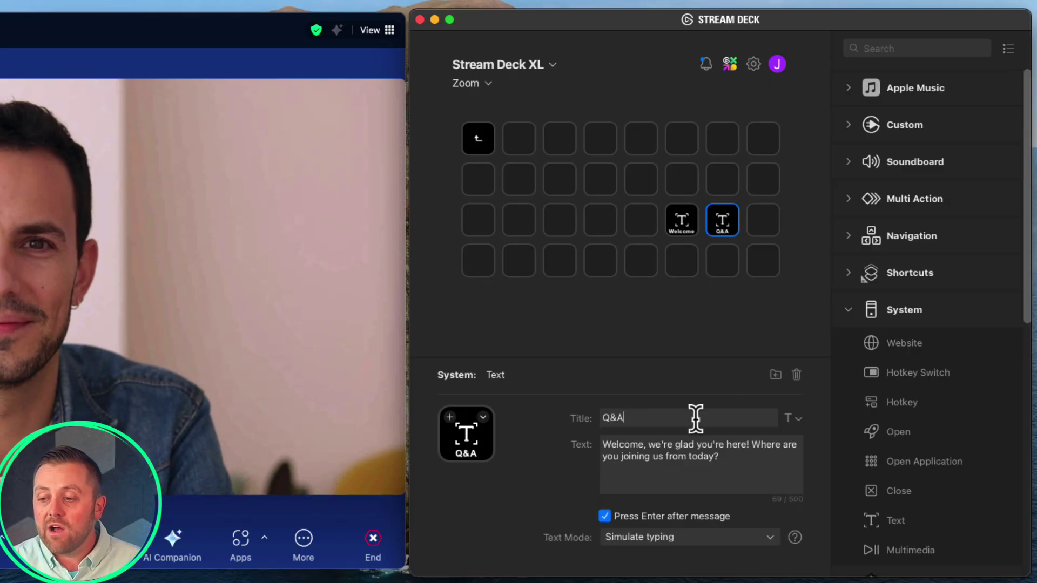
triple_click(749, 464)
text(Q&A)
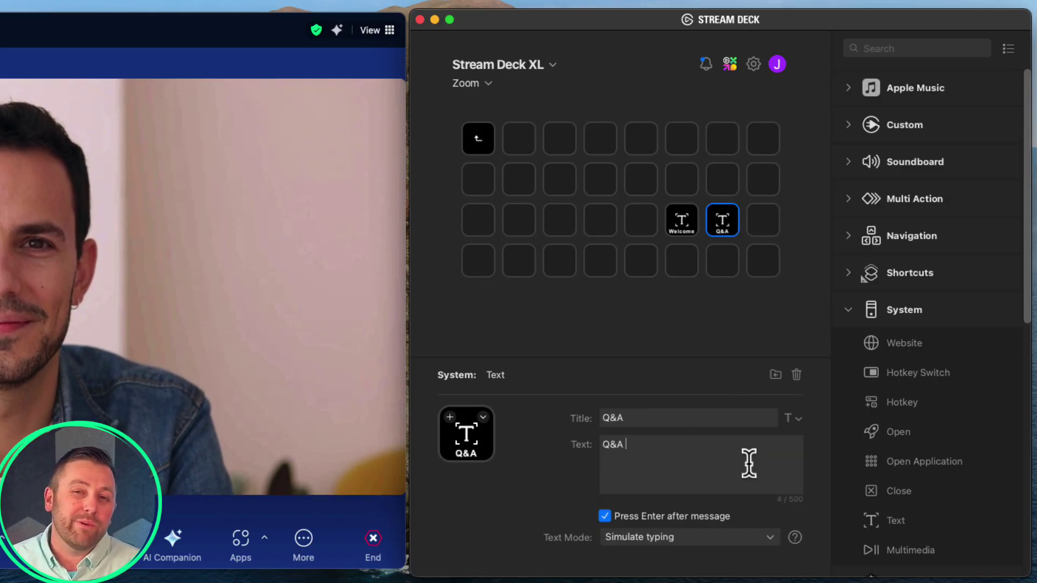
text( is open, feel free to ask)
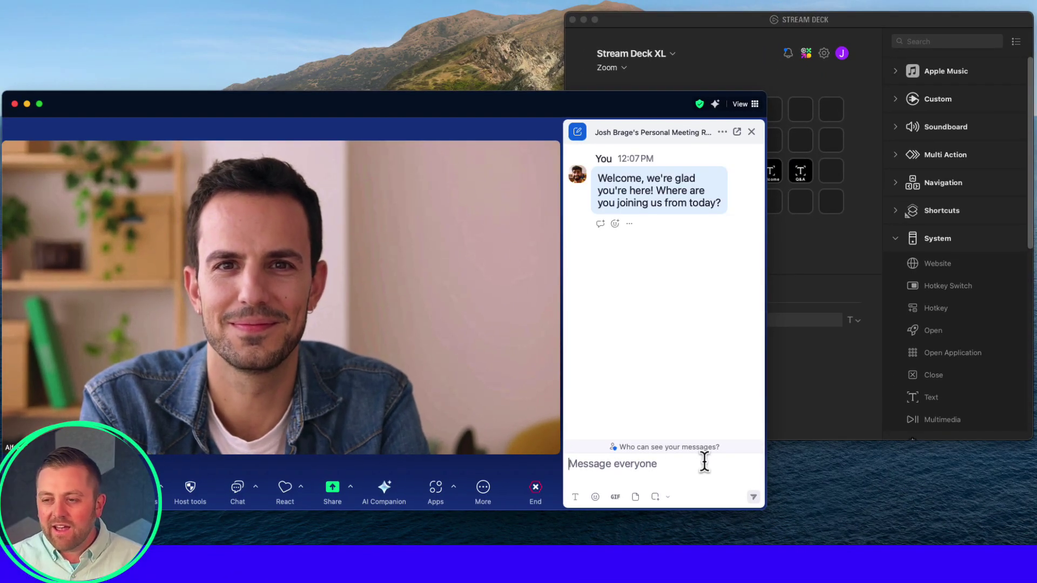
Step: Send 'Q&A is open, feel free to ask away, we will answer as many as possible!' in chat
text(Q&A is open, feel free to ask away, we will answer as many as possible!)
key(Return)
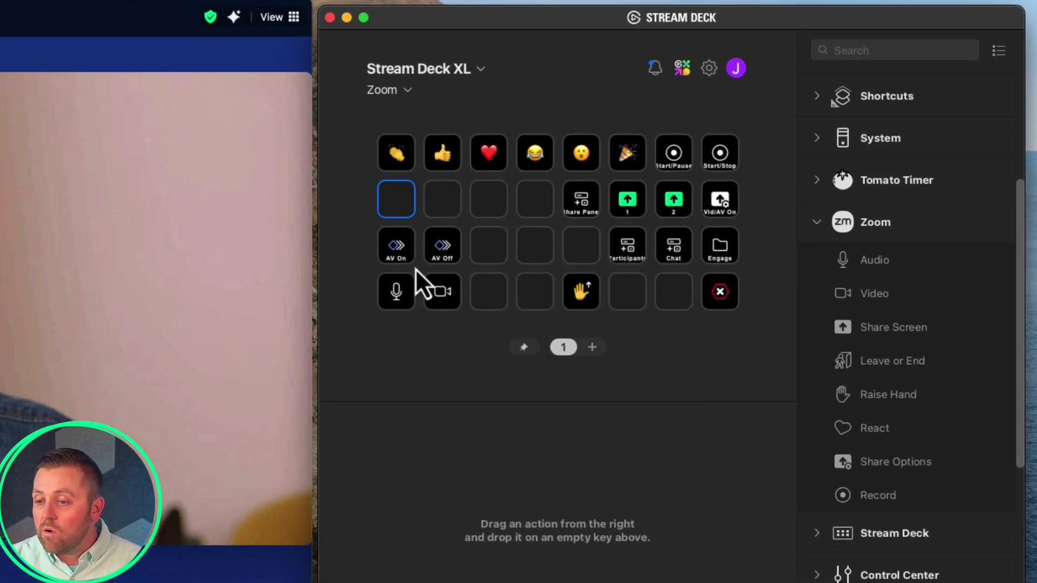
Step: Create a multi action titled Show Open whose first step is Zoom Audio set to Unmute
right_click(397, 203)
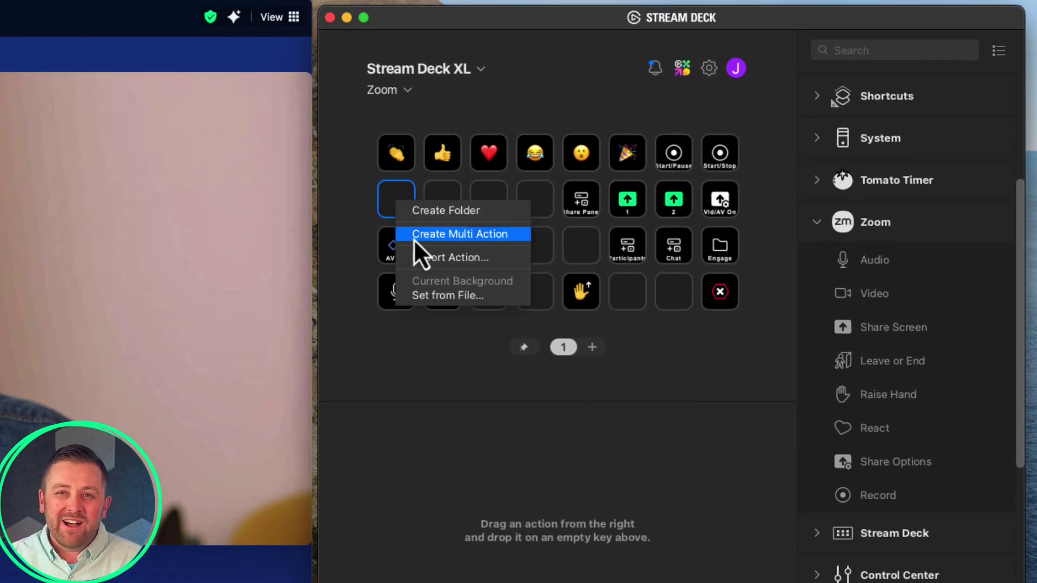
click(413, 239)
click(571, 465)
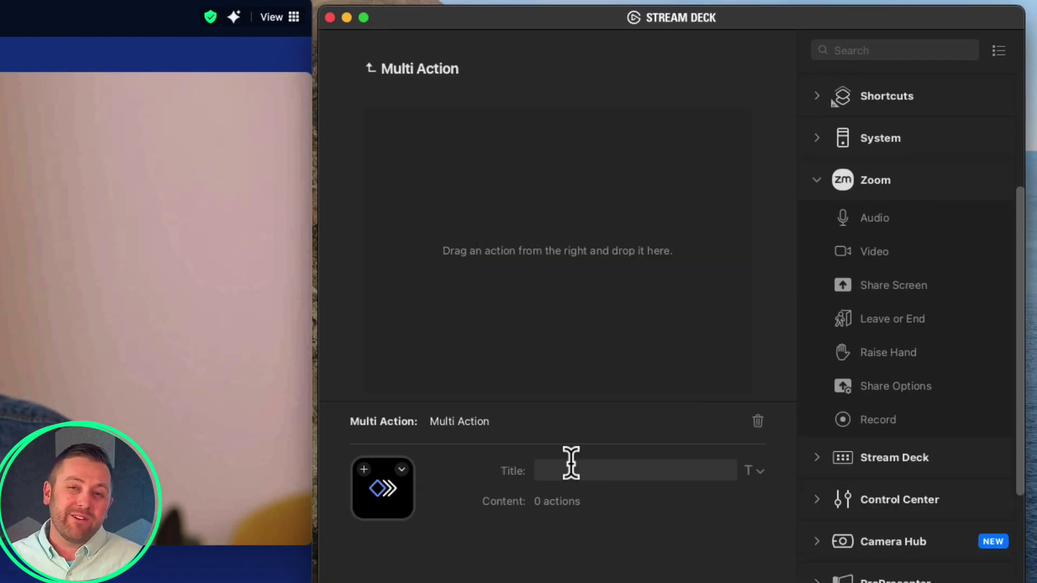
text(Show Open)
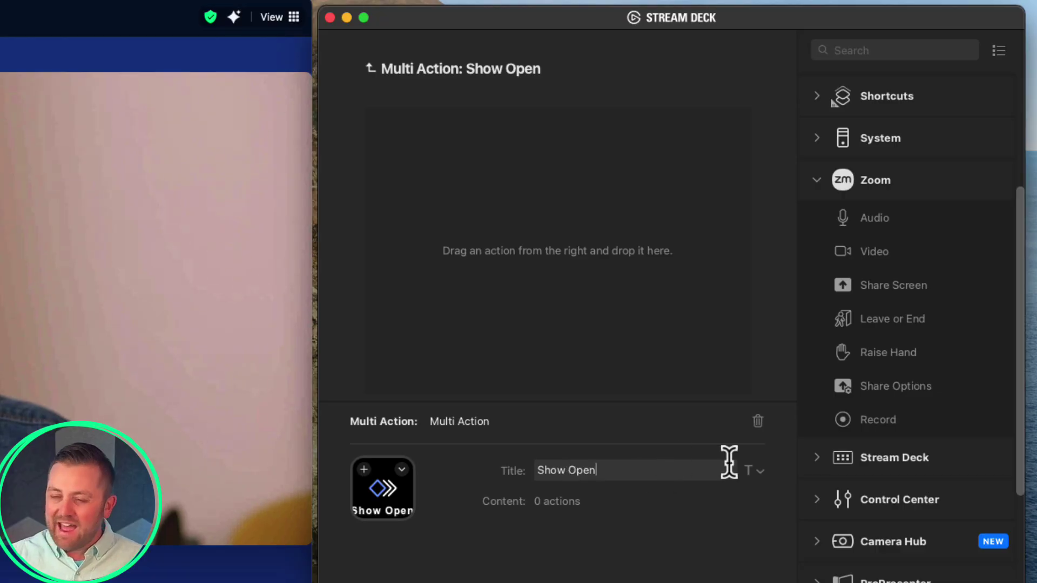
drag(846, 219, 650, 302)
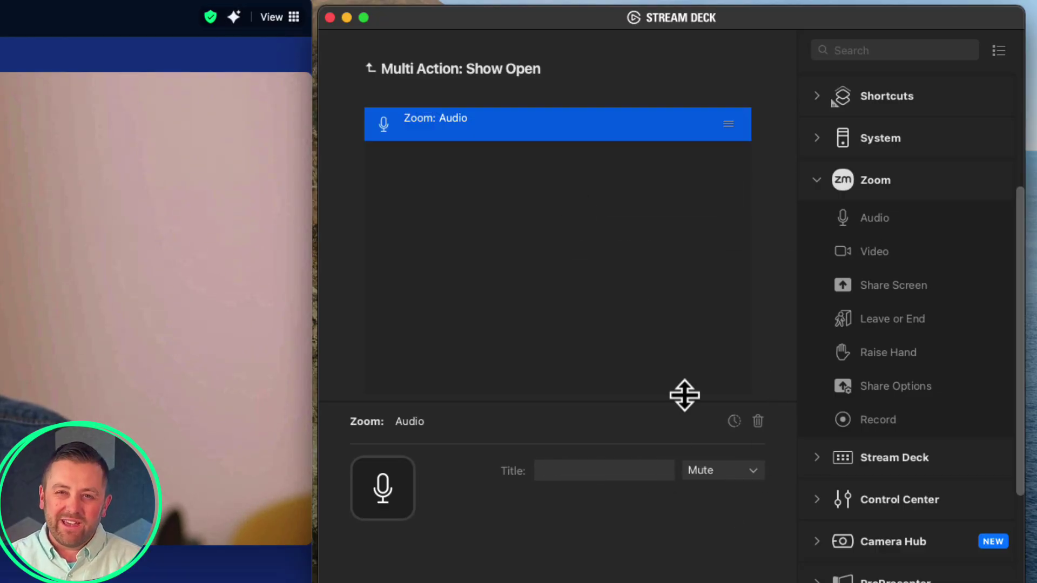
click(729, 471)
click(727, 510)
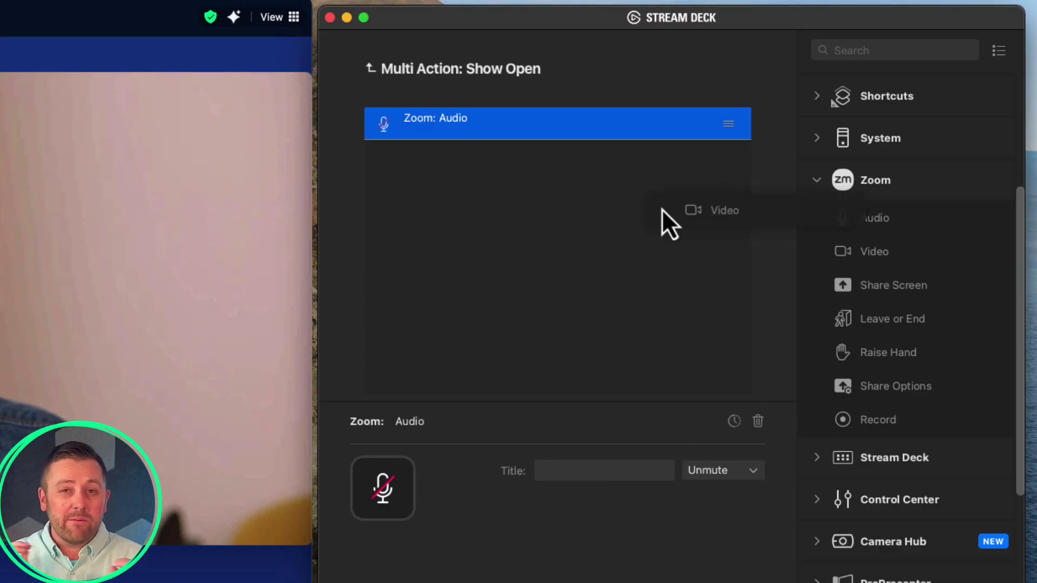
Step: Add Zoom Video (Start Video) and Share Screen of DELL P2719H (2) with computer sound
drag(845, 252, 556, 173)
click(727, 471)
click(727, 494)
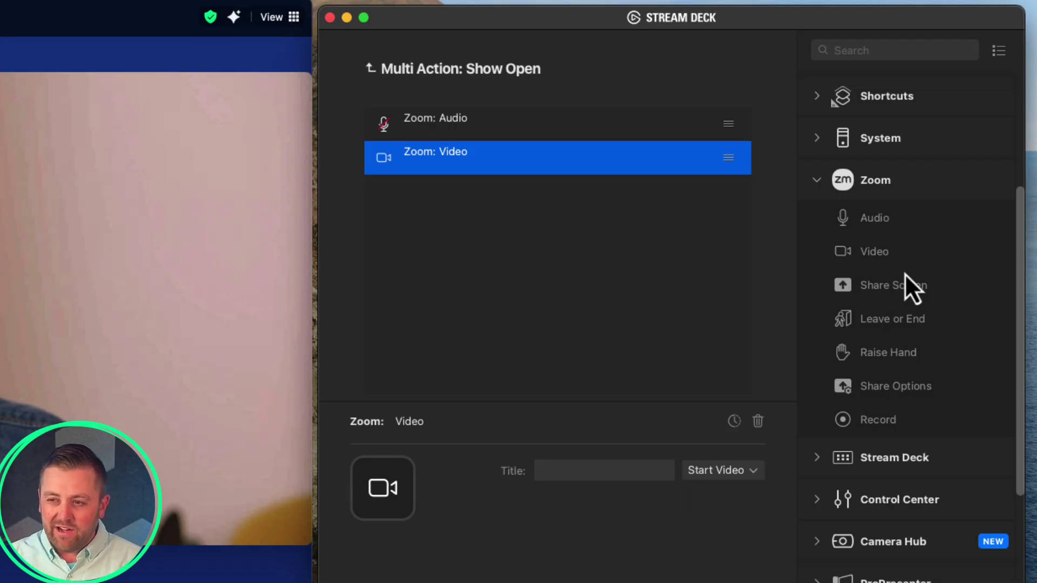
drag(896, 287, 600, 221)
click(607, 504)
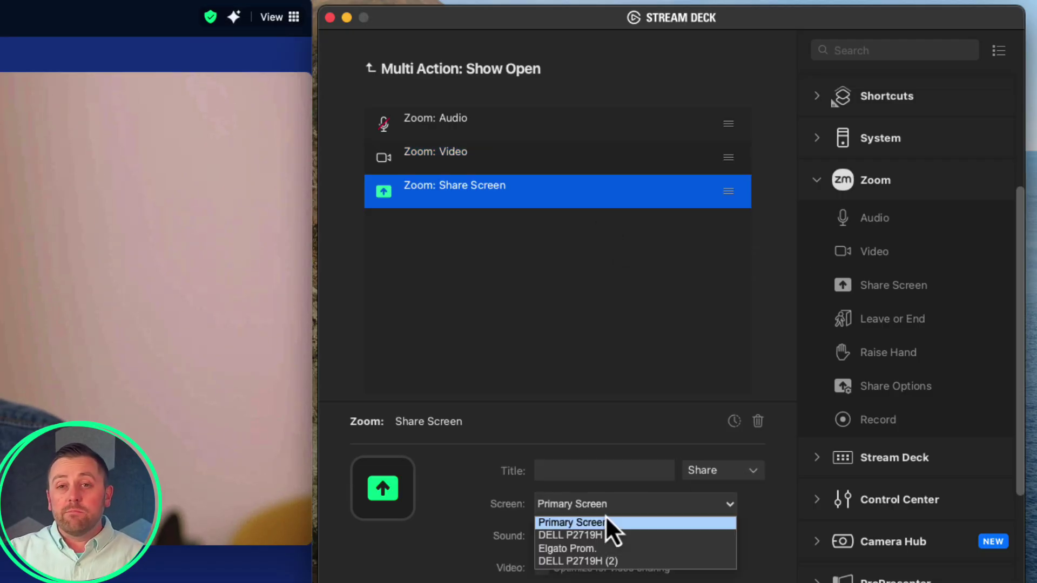
click(609, 562)
click(588, 539)
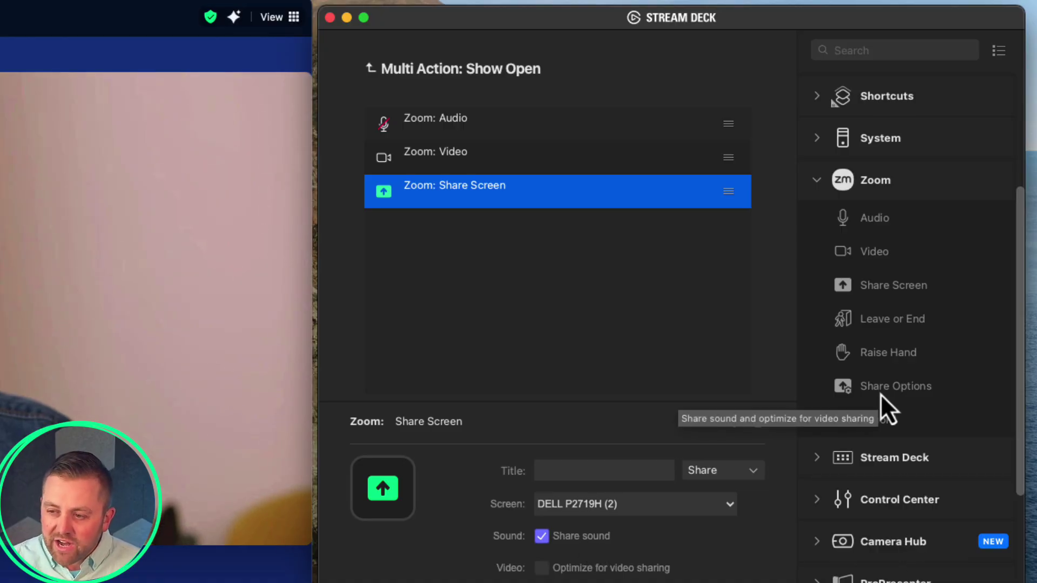
Step: Add a Zoom Record step set to record to the cloud
drag(872, 423, 462, 256)
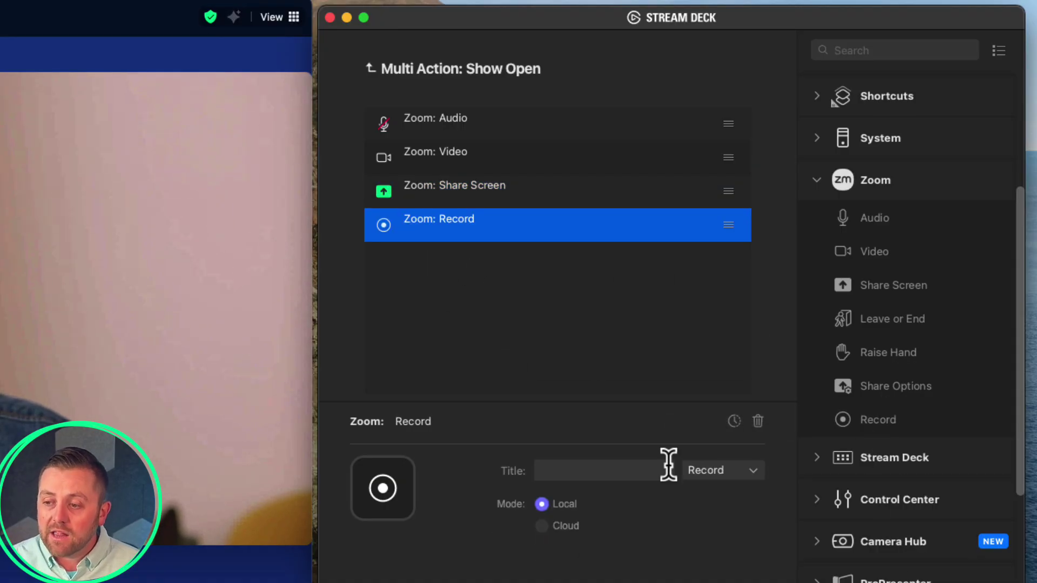
click(559, 528)
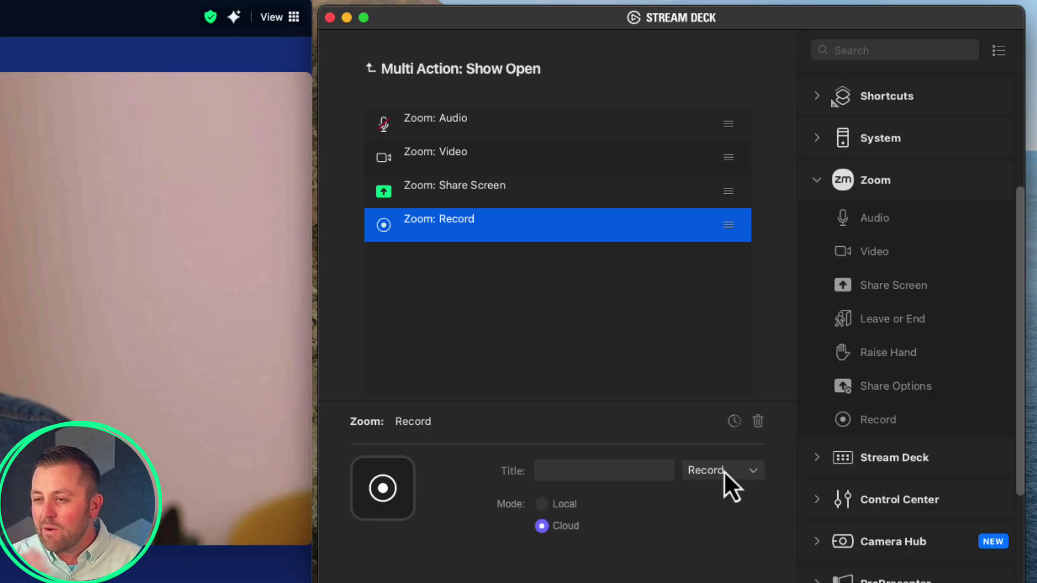
click(893, 53)
Step: Add a Soundboard Play Audio step playing the Lofi Chill Funk track
text(sound)
drag(883, 139, 456, 263)
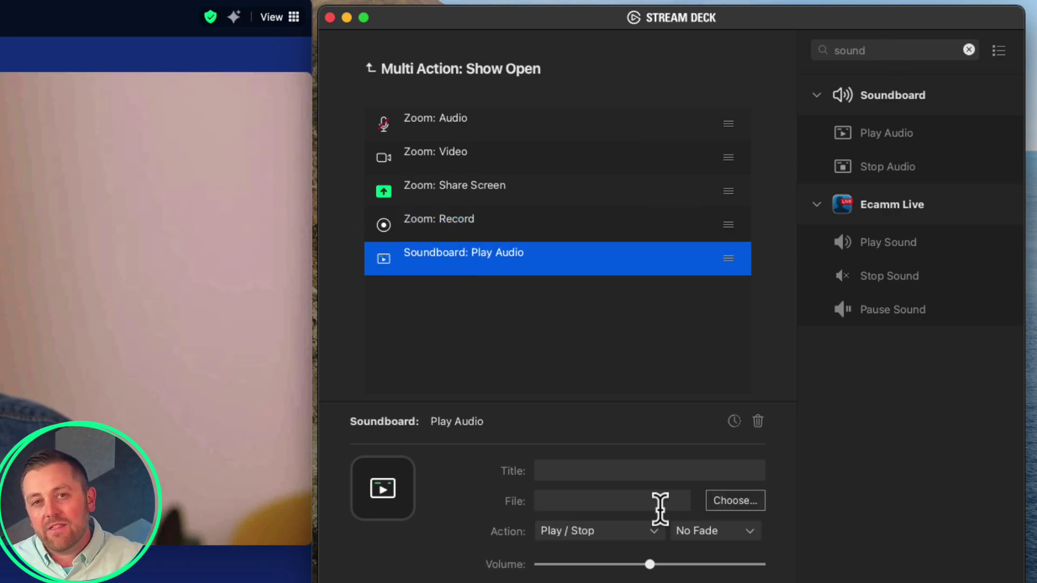
click(734, 502)
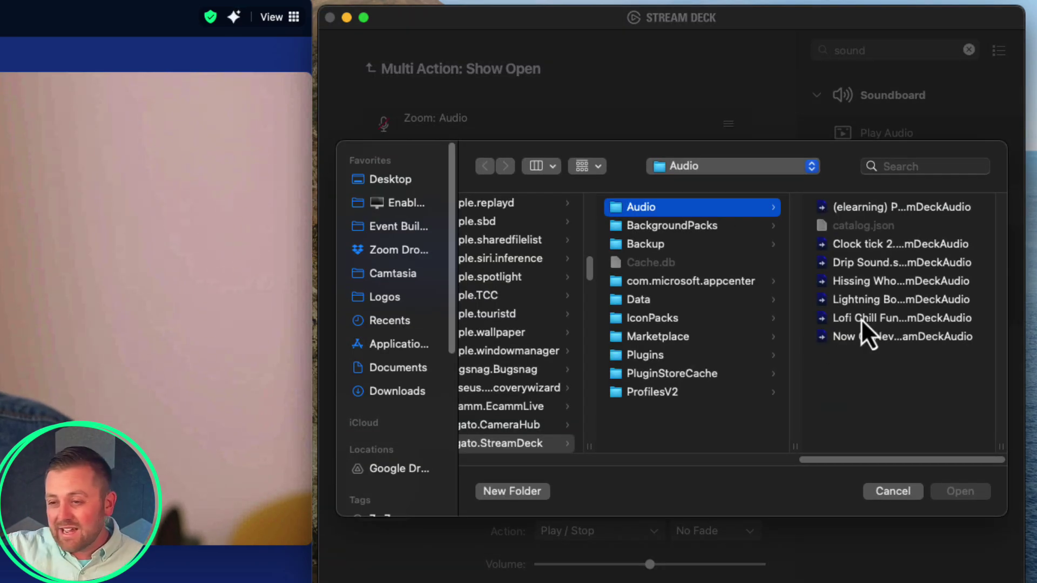
double_click(861, 318)
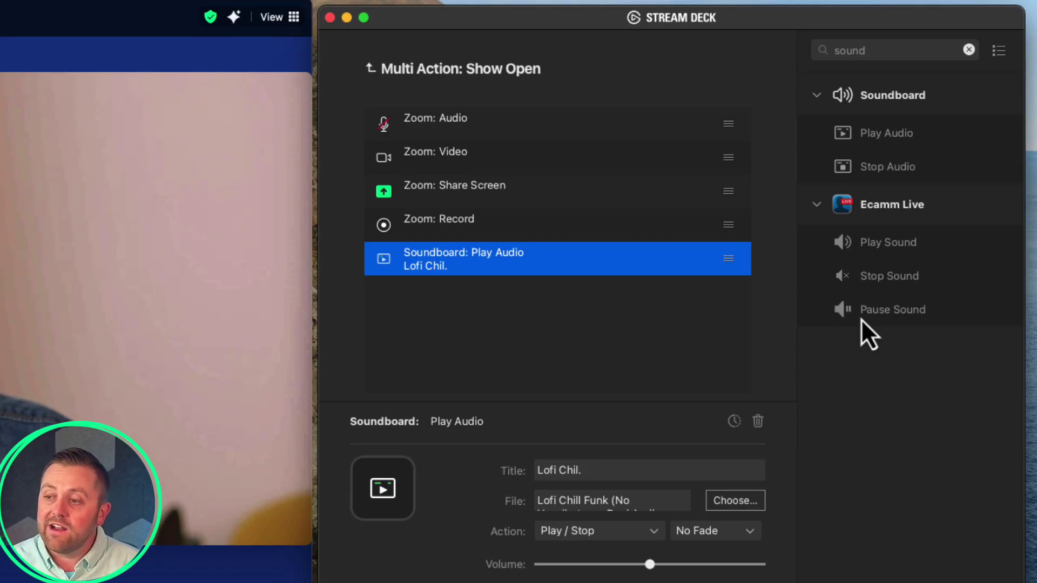
Step: Add a System Text step saying 'Glad you're here! We will get started in just a moment', titled 'Glad you're here'
key(Escape)
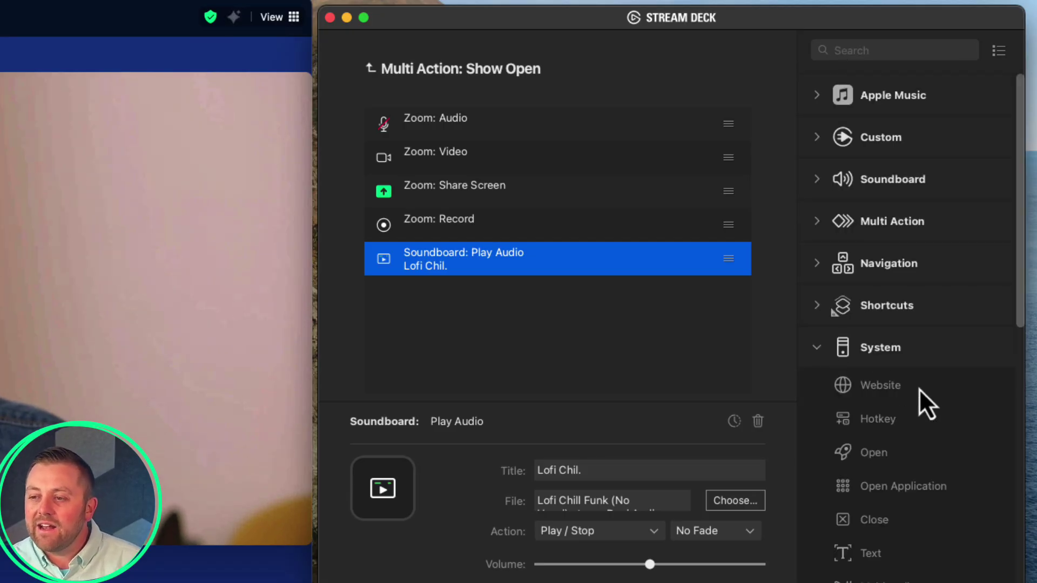
scroll(908, 384, down, 5)
drag(884, 359, 504, 282)
click(578, 510)
text(Glad you're here!)
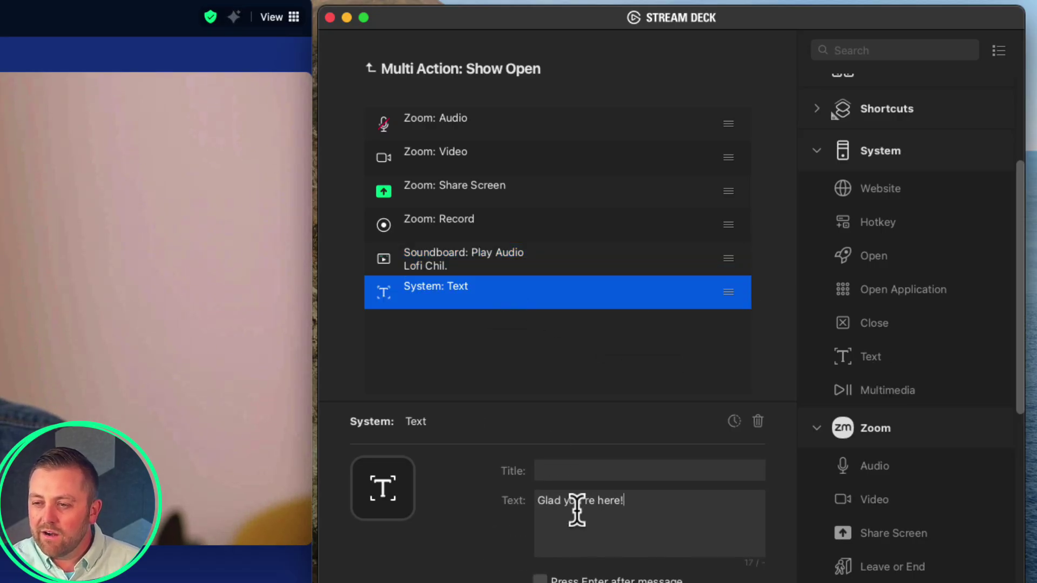
text( We will get s)
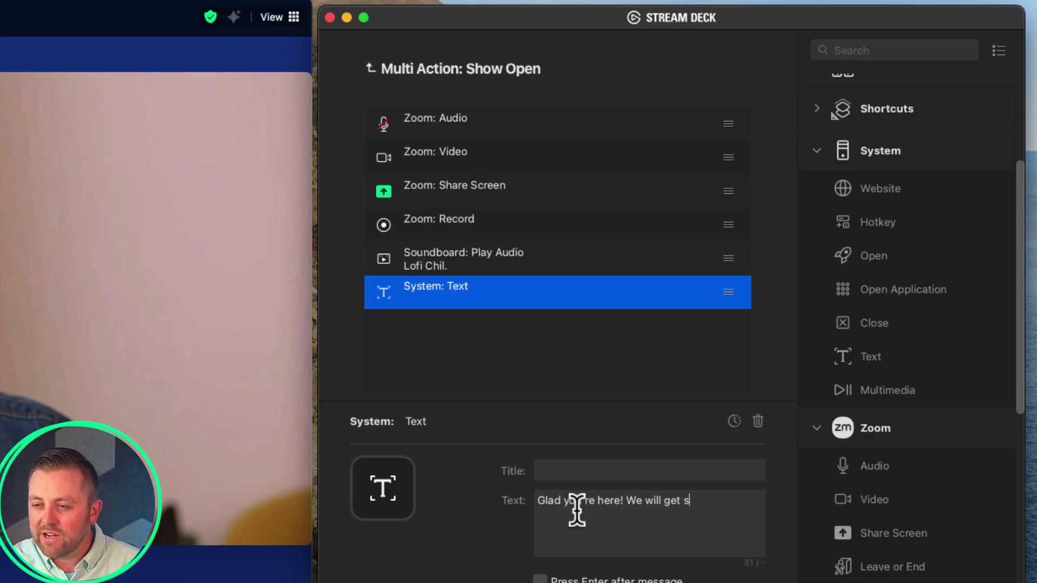
text(tarted in just a moment!)
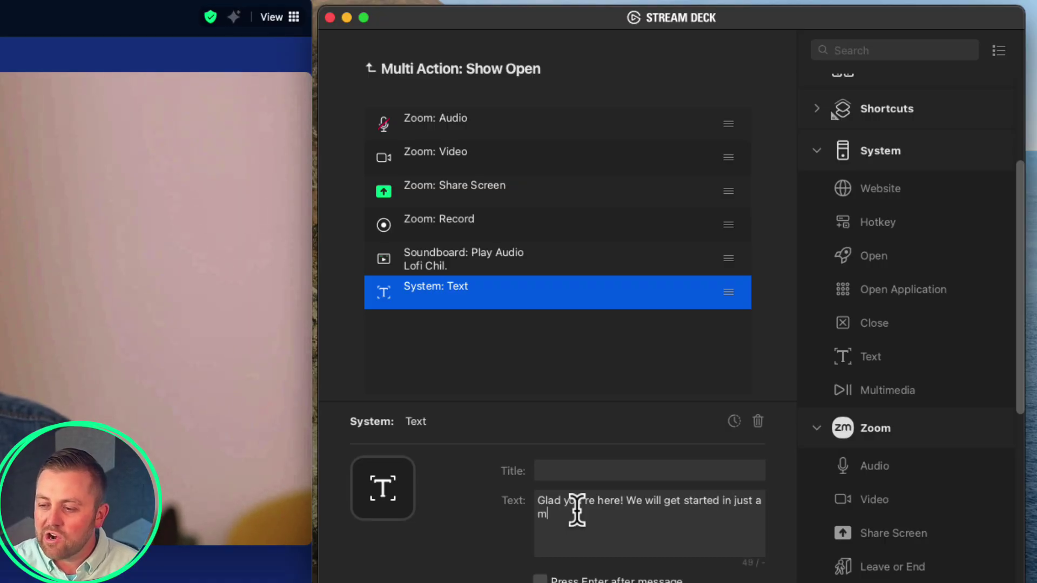
click(626, 472)
text(Glad you')
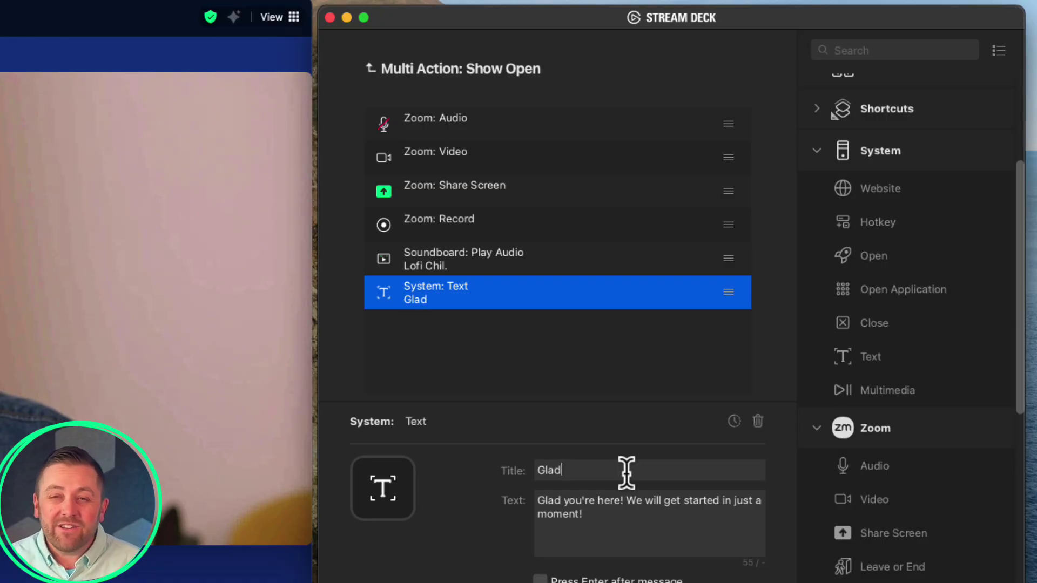
text(re here)
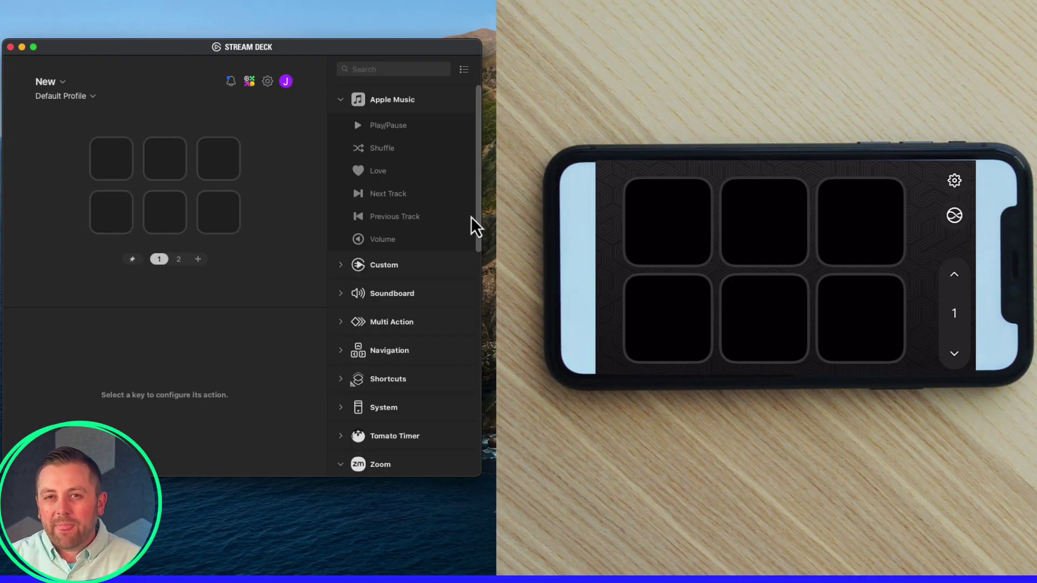
Step: Fill the top row with Apple Music Volume Down, Volume Up and Play/Pause
drag(383, 134, 217, 159)
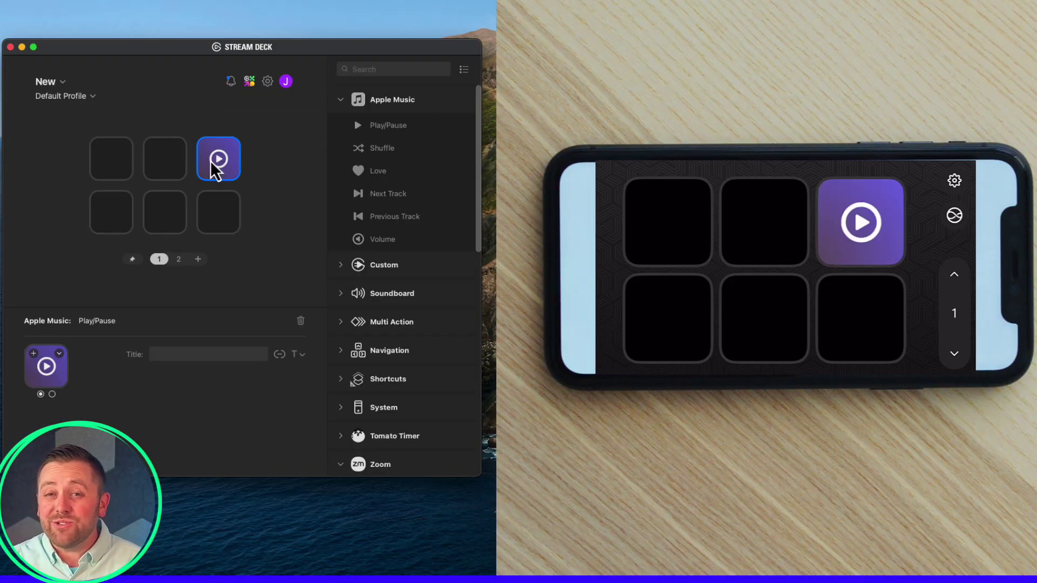
drag(381, 240, 116, 160)
drag(395, 241, 162, 178)
click(103, 166)
click(184, 373)
click(183, 399)
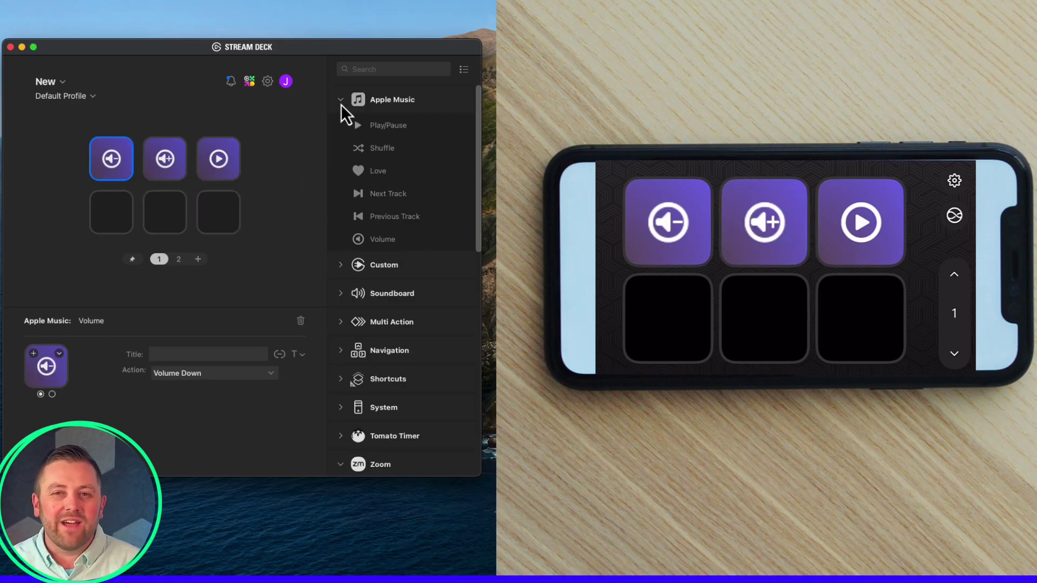
Step: Fill the bottom row with Zoom Audio, Video and a heart React key
click(341, 100)
scroll(410, 297, down, 5)
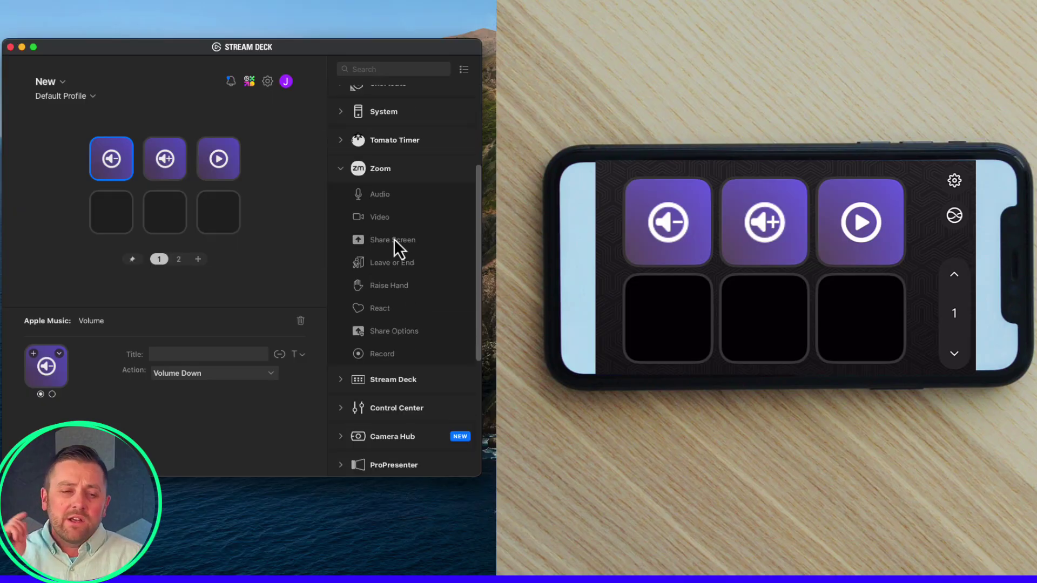
drag(376, 195, 109, 220)
drag(381, 214, 162, 213)
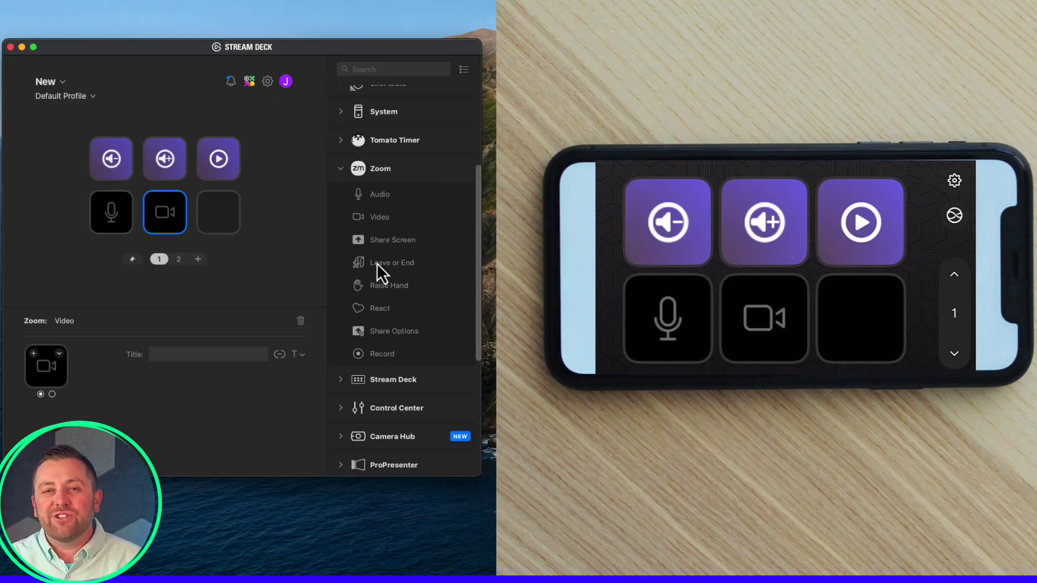
drag(375, 310, 216, 218)
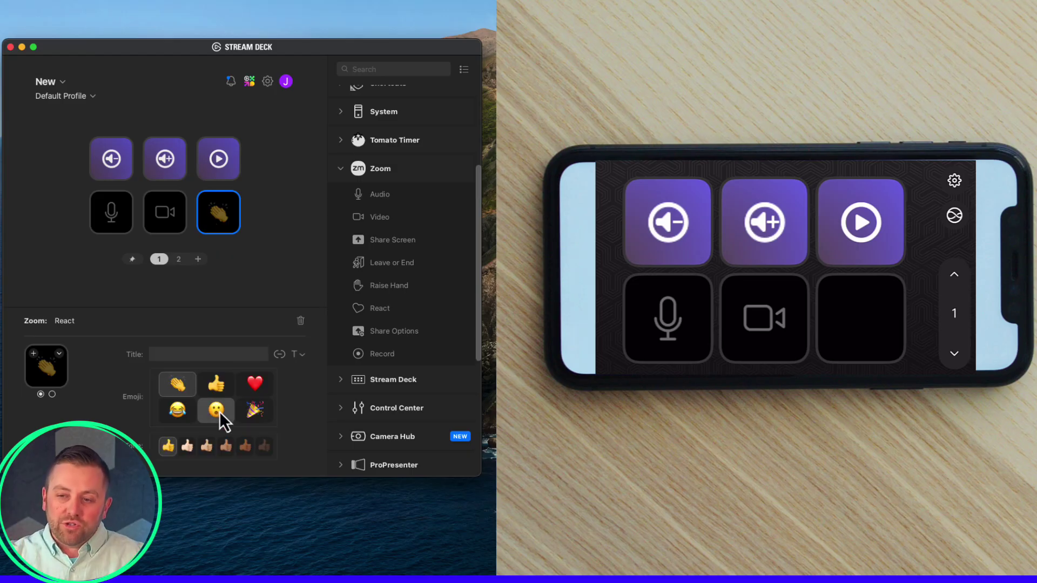
click(253, 386)
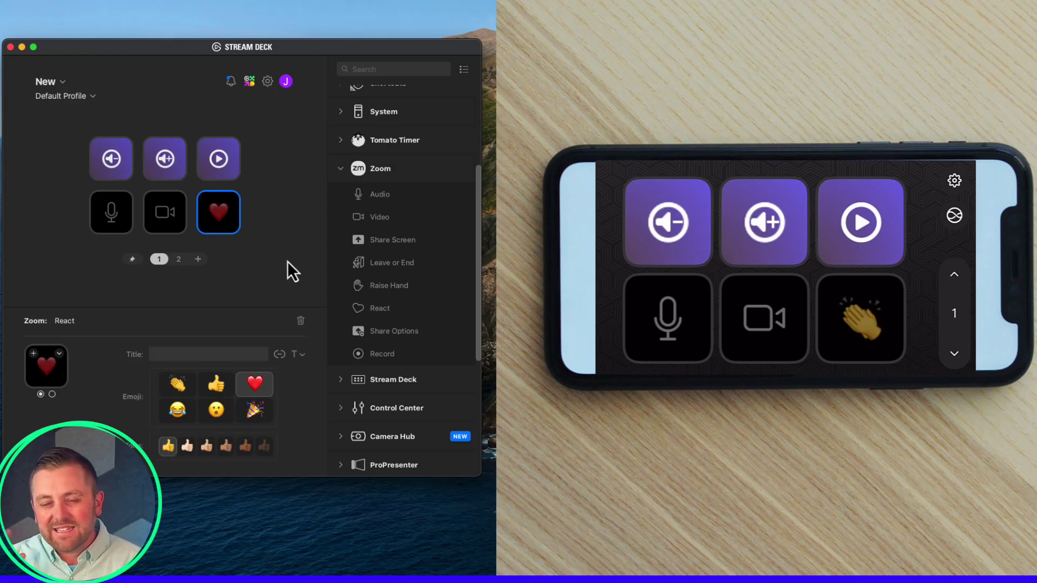